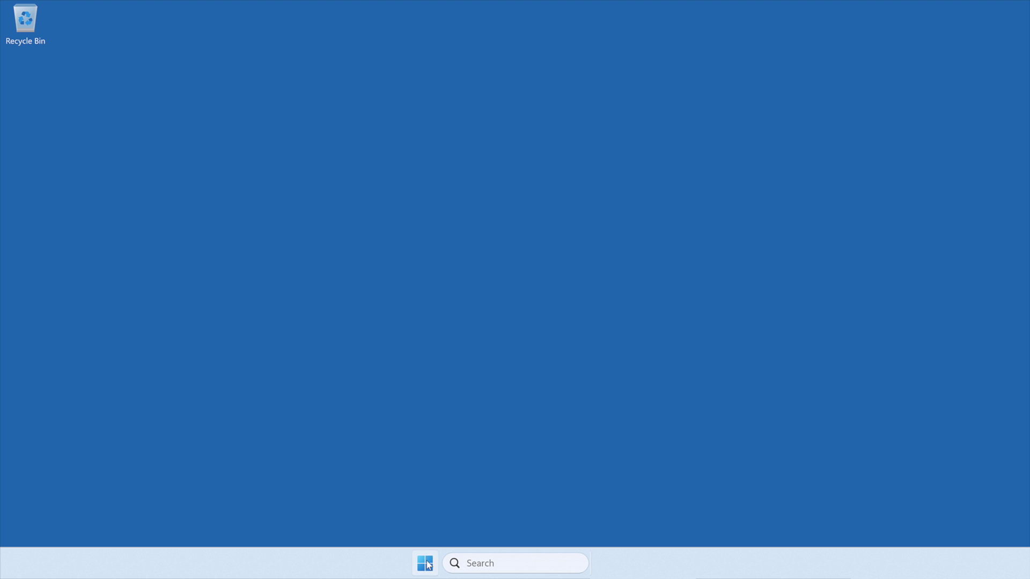
# Step: Open Settings from the Start menu and go to the Windows Update page
pyautogui.click(425, 563)
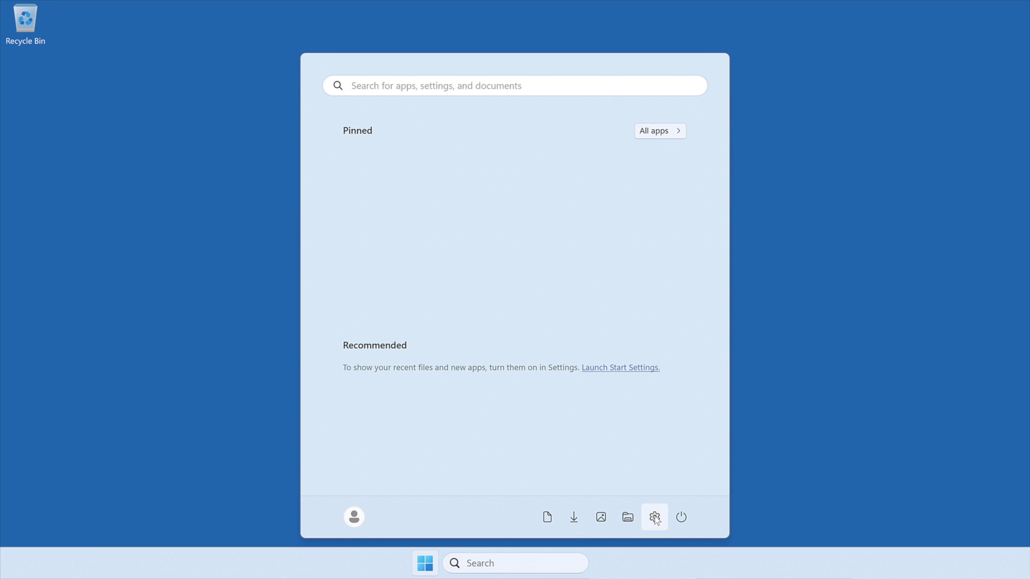
pyautogui.click(654, 516)
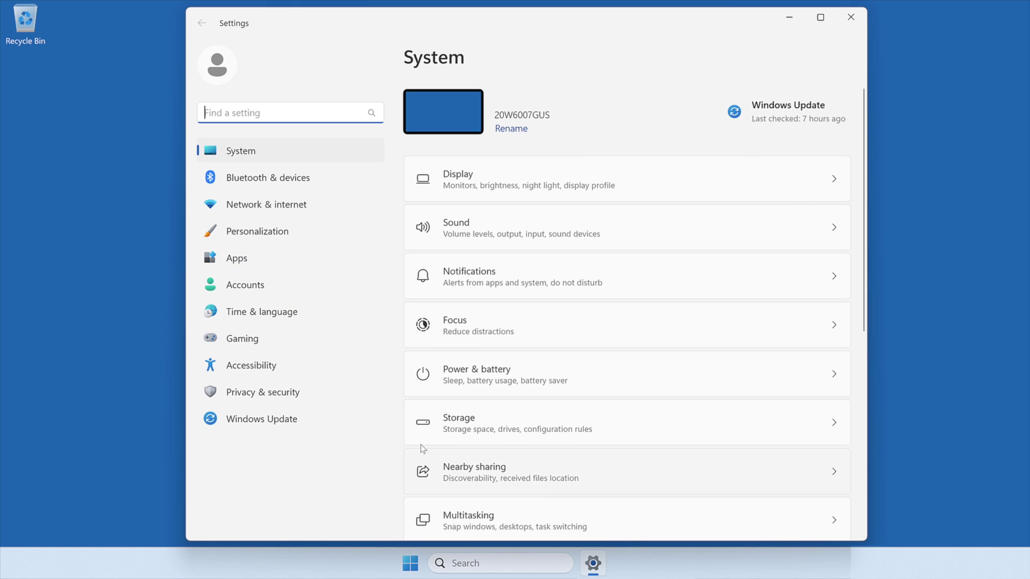
pyautogui.click(344, 423)
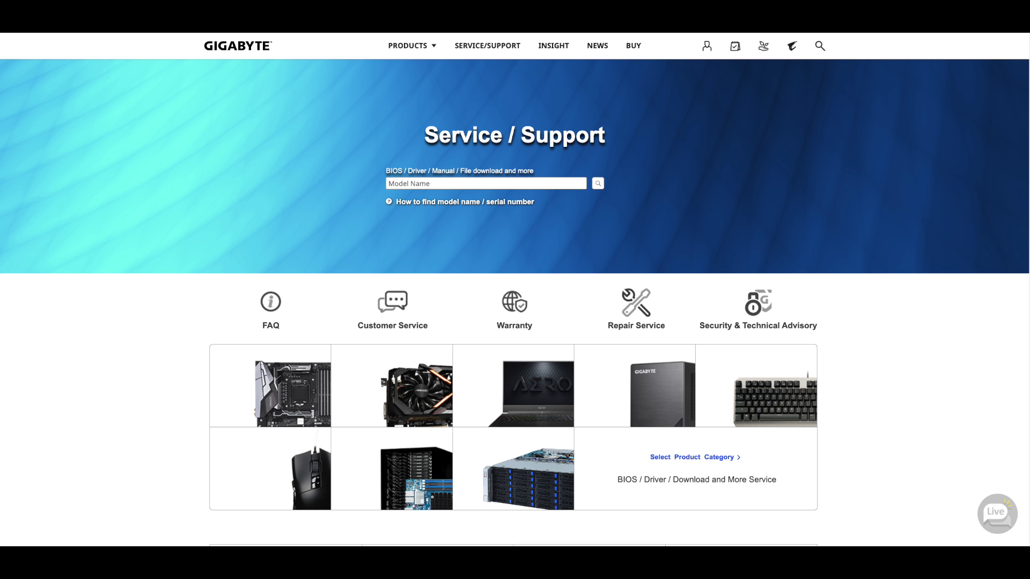
# Step: Get the model from System Information and look up the Precision 3541 on Dell Support
pyautogui.click(443, 566)
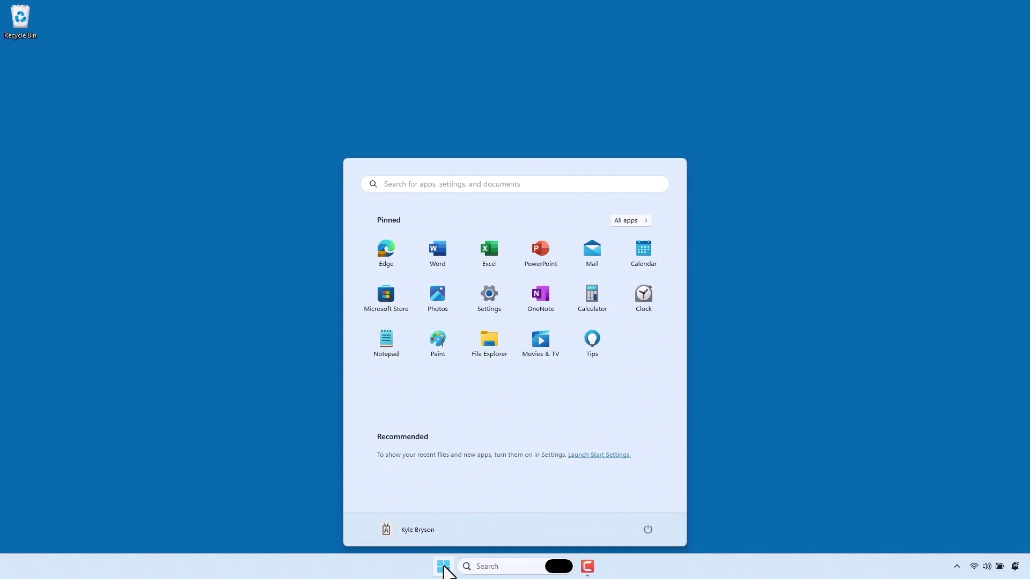
pyautogui.write('System Information')
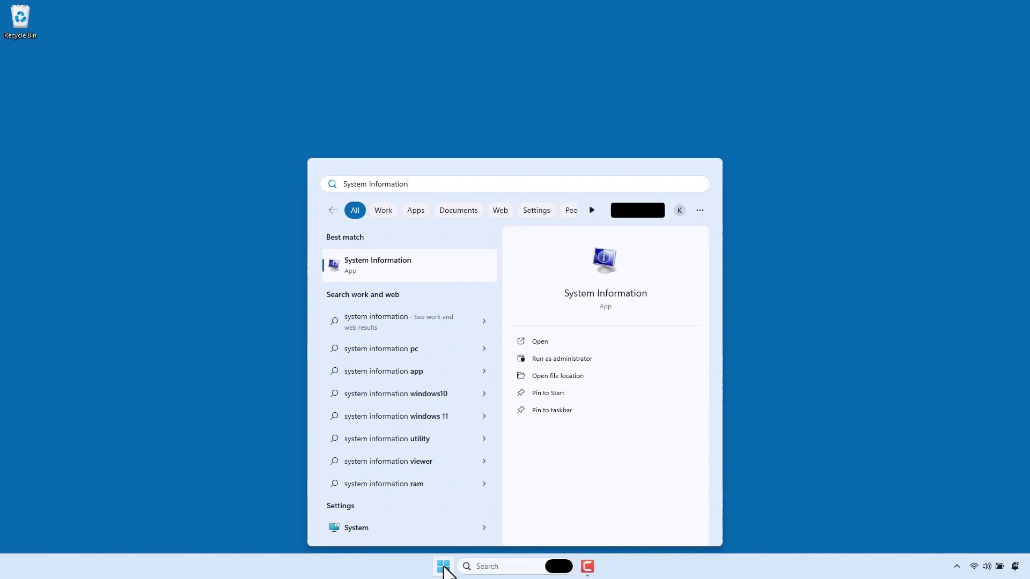
pyautogui.click(412, 262)
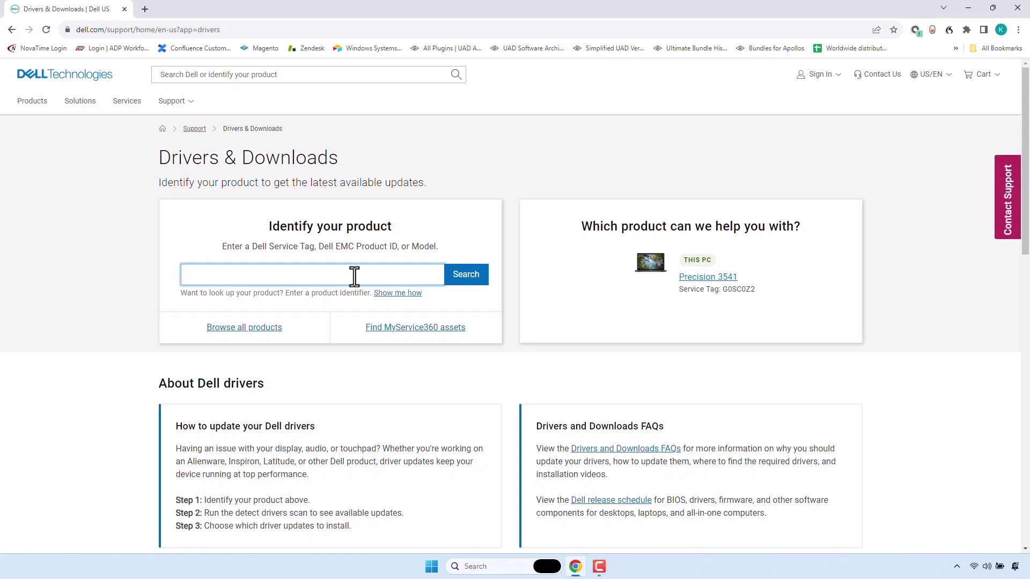
pyautogui.write('Precision 3541')
pyautogui.click(469, 281)
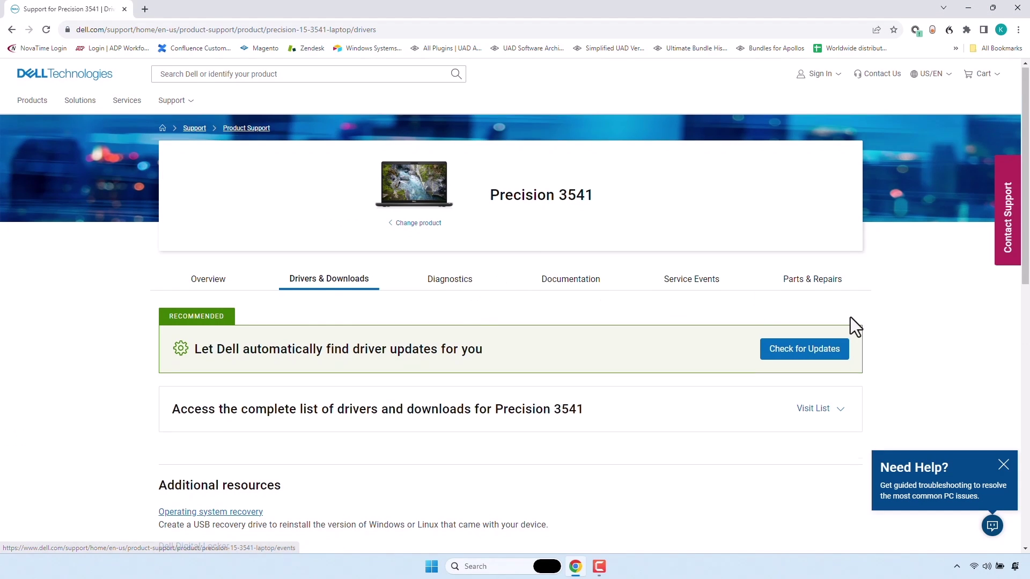
# Step: Show the full driver list filtered to only the Chipset and BIOS categories
pyautogui.scroll(-4, 850, 326)
pyautogui.click(821, 215)
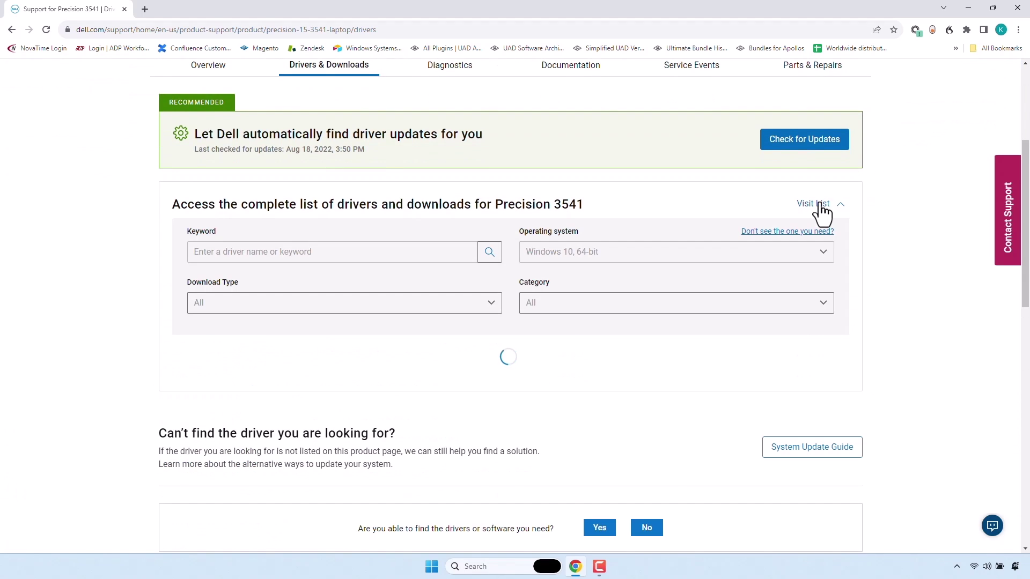
pyautogui.click(799, 307)
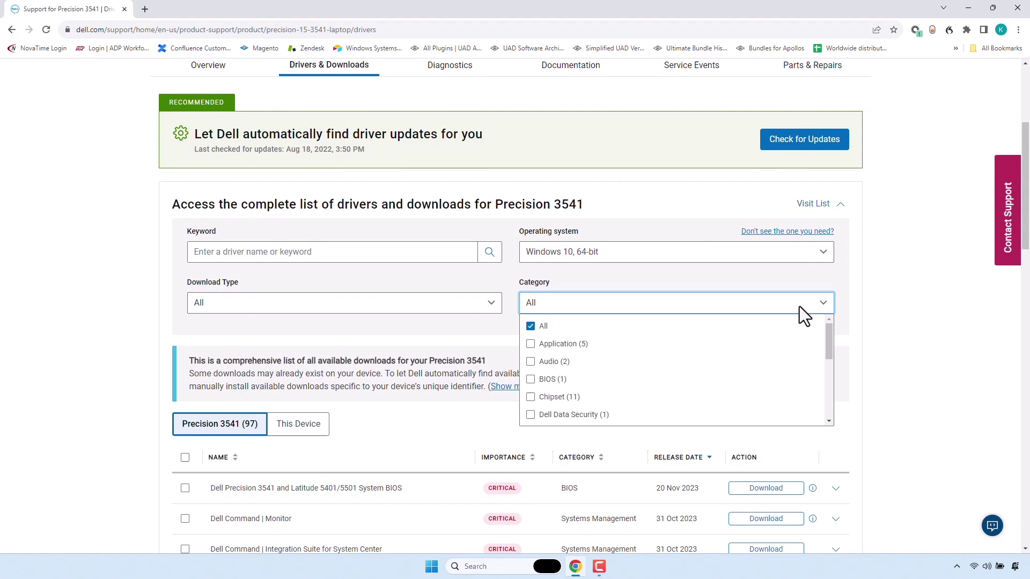
pyautogui.click(531, 397)
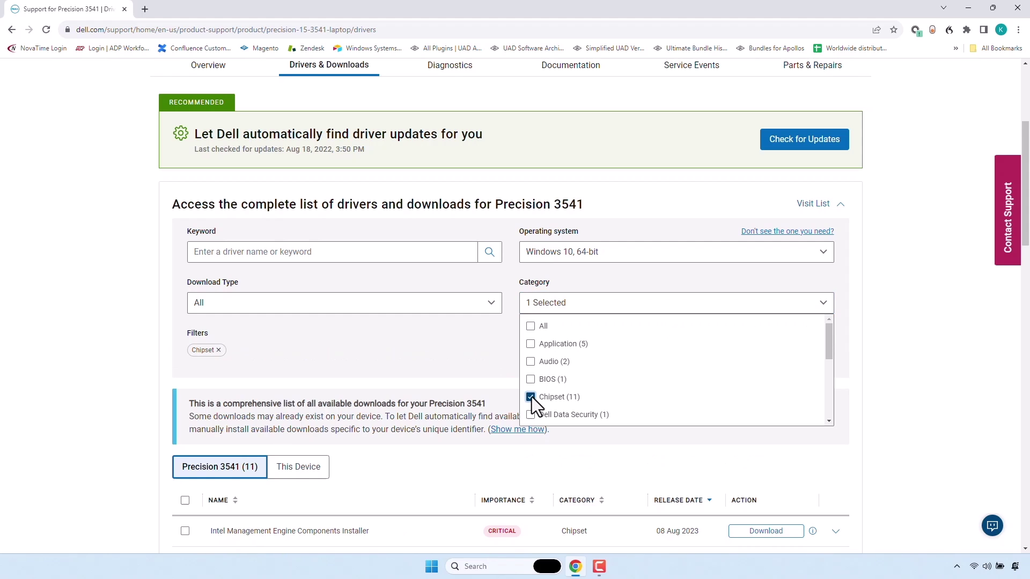
pyautogui.click(529, 380)
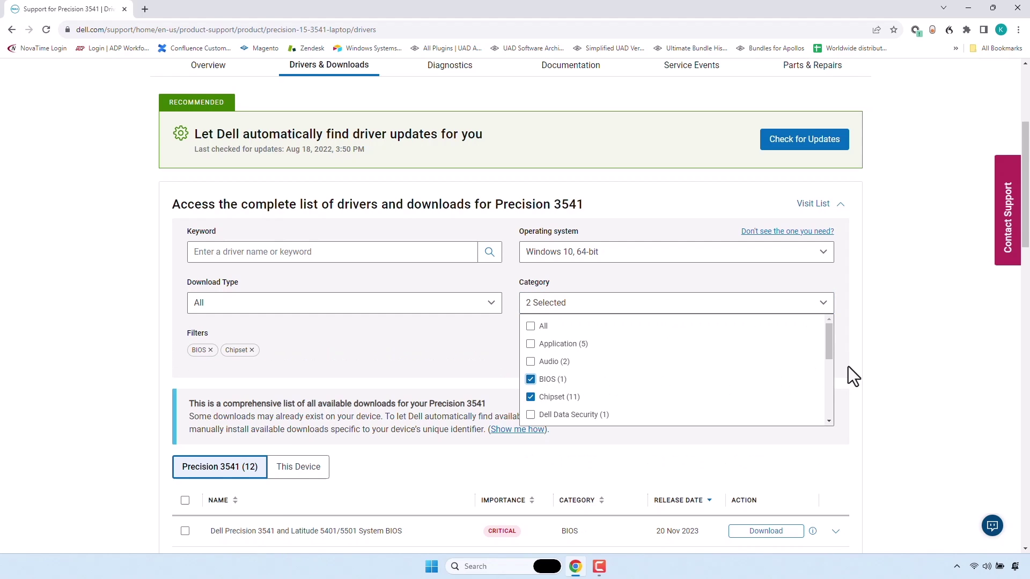
pyautogui.click(909, 366)
pyautogui.scroll(-6, 898, 369)
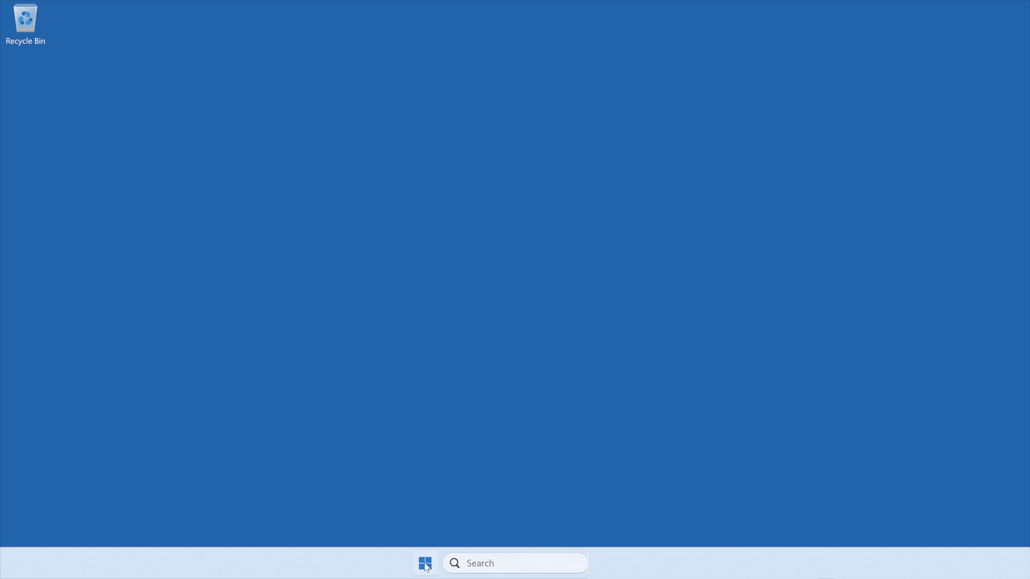
# Step: Open the classic Sound control panel from Settings > System > Sound
pyautogui.click(426, 563)
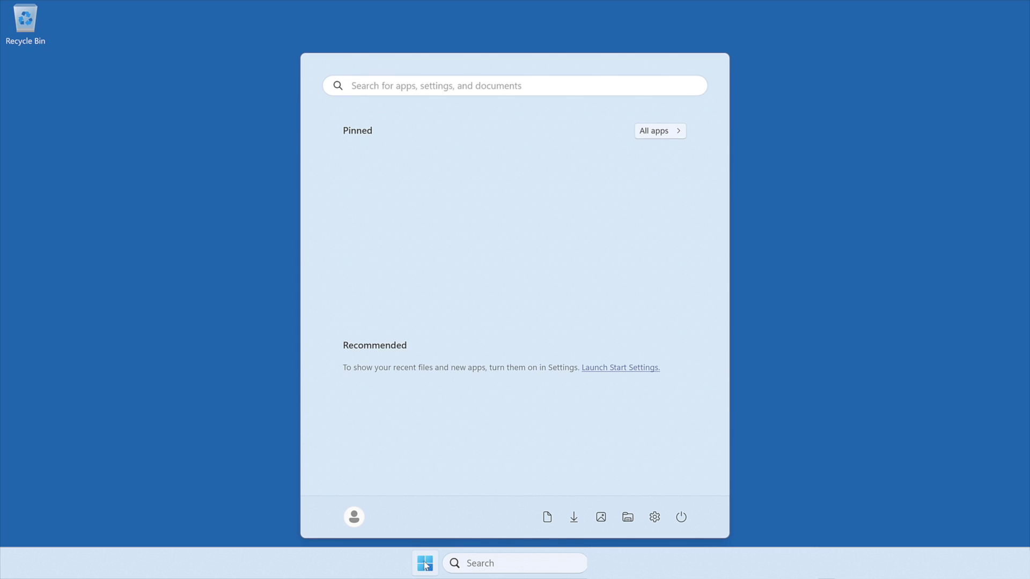
pyautogui.click(654, 516)
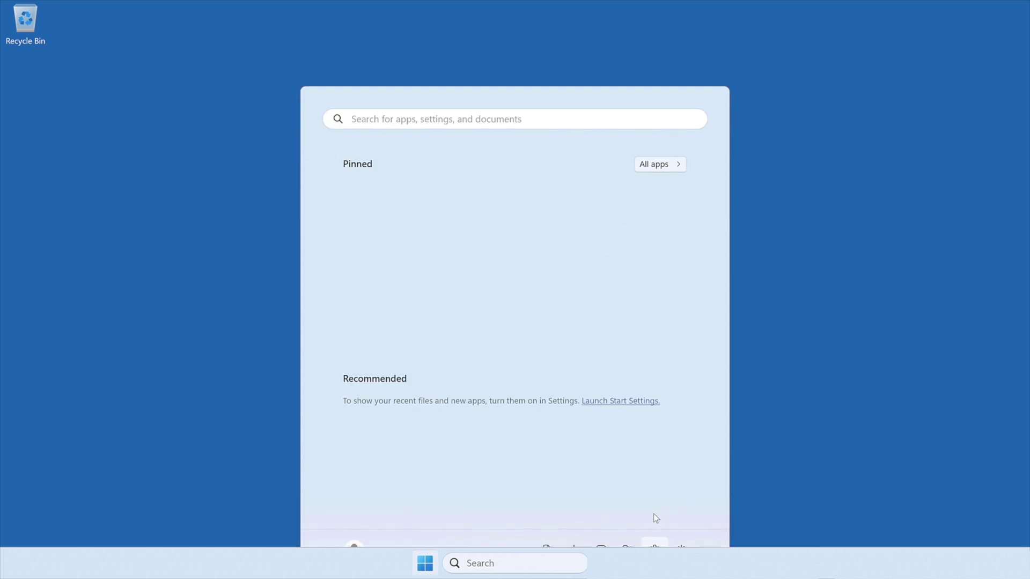
pyautogui.click(609, 232)
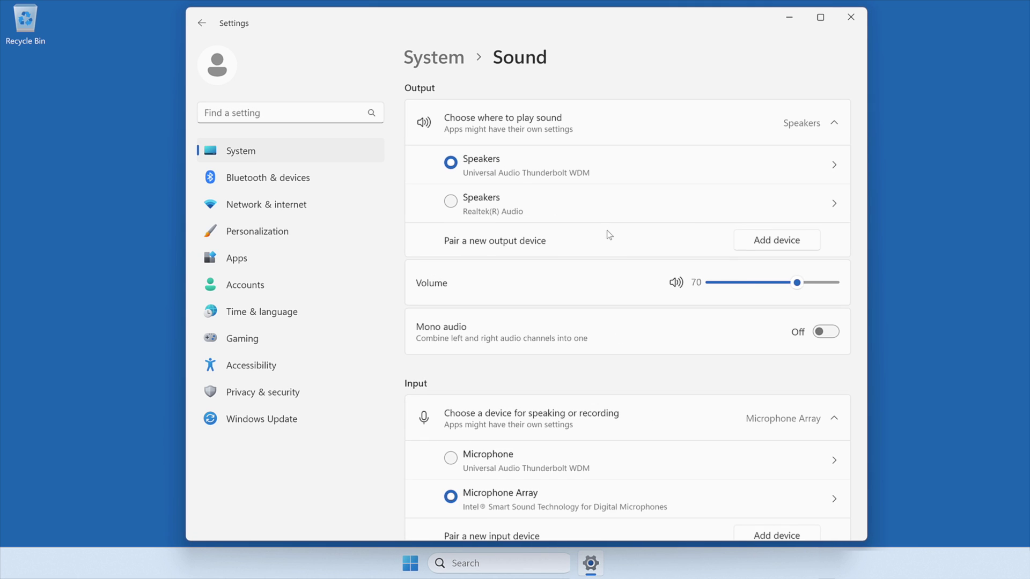
pyautogui.scroll(-8, 609, 235)
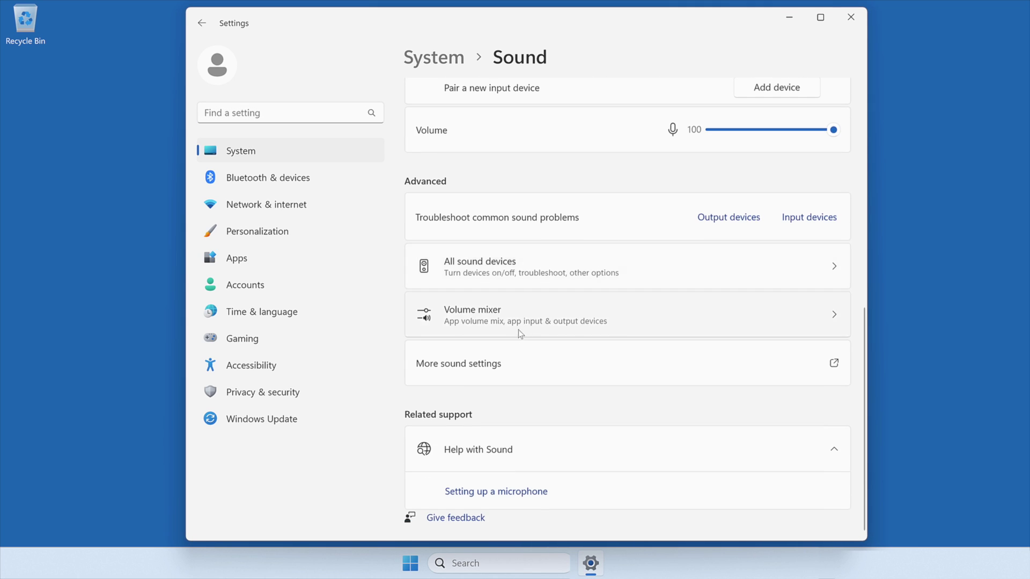
pyautogui.click(491, 364)
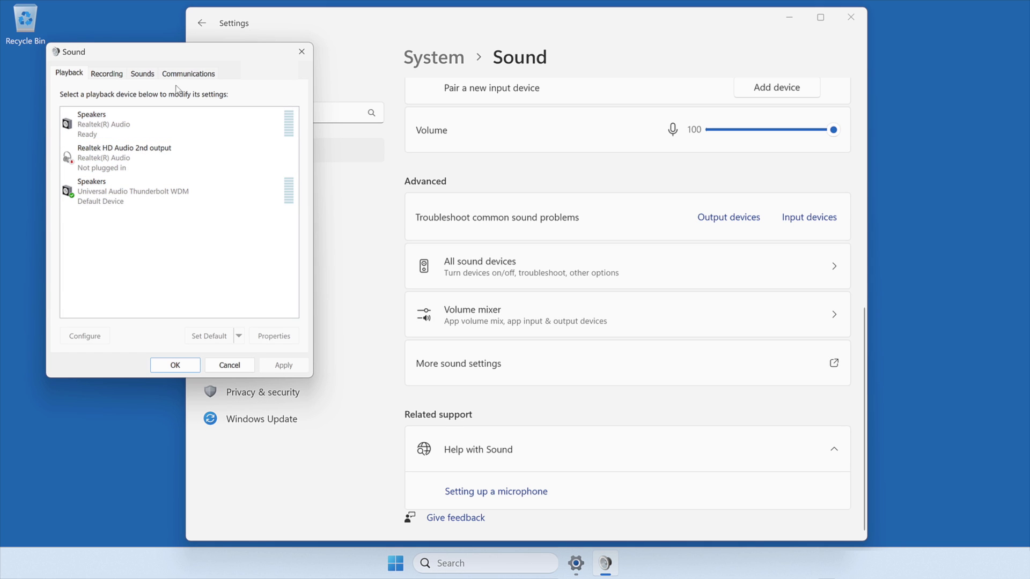
# Step: On the Sounds tab, pick the No Sounds scheme and apply it
pyautogui.click(153, 74)
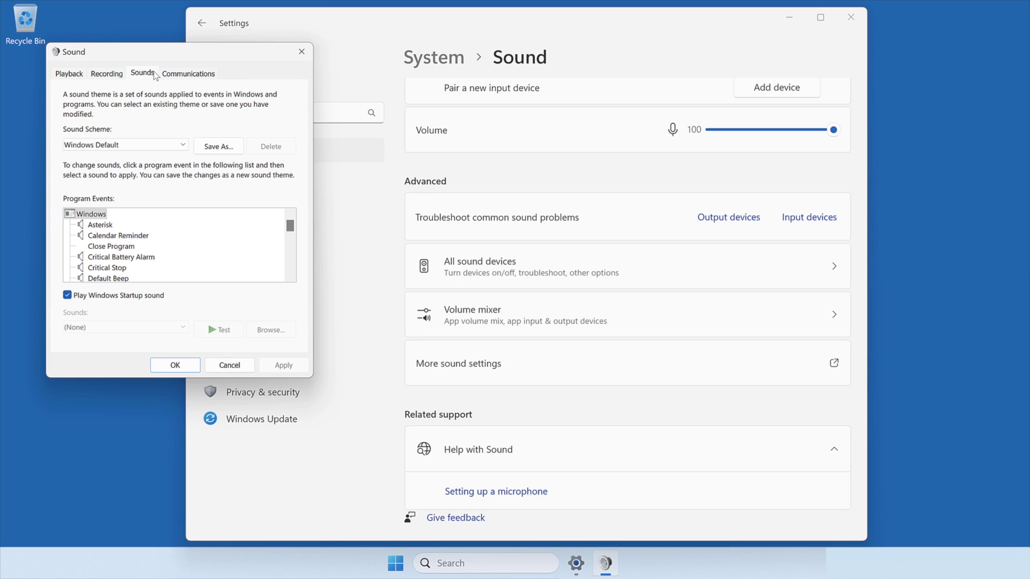
pyautogui.click(178, 151)
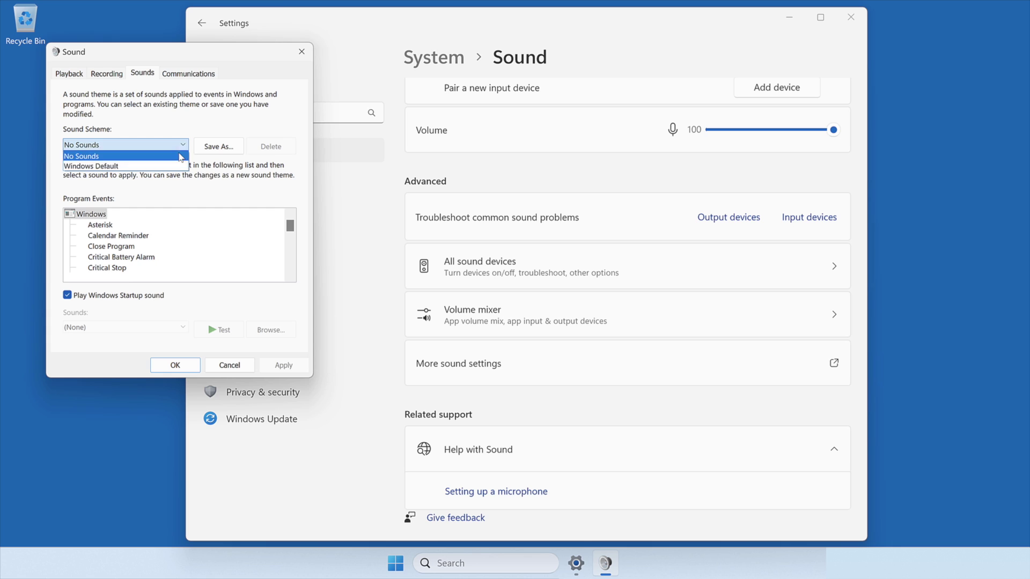
pyautogui.click(180, 157)
pyautogui.click(300, 369)
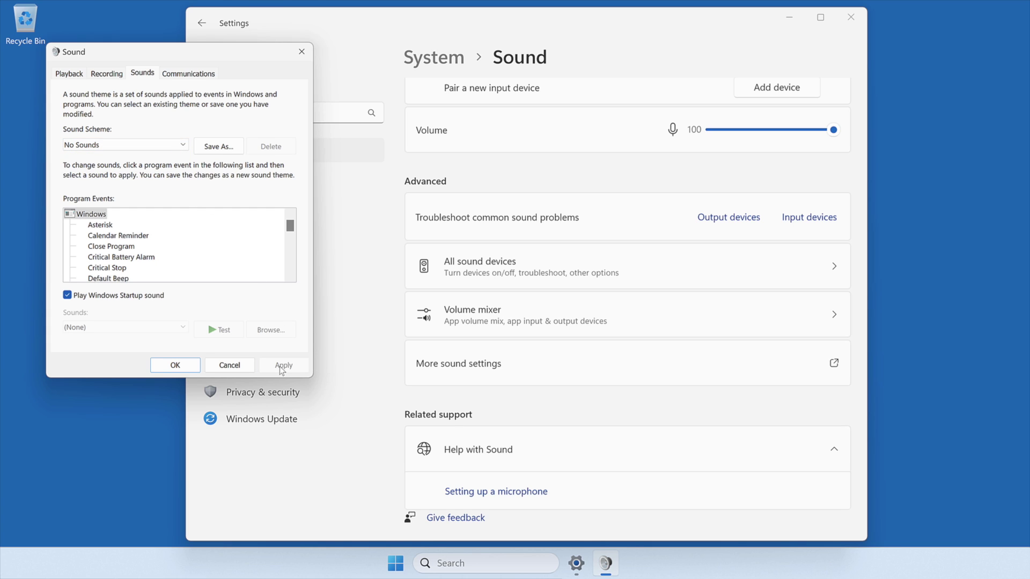
# Step: Make the Universal Audio Thunderbolt WDM speakers the default playback device and open their properties
pyautogui.click(83, 74)
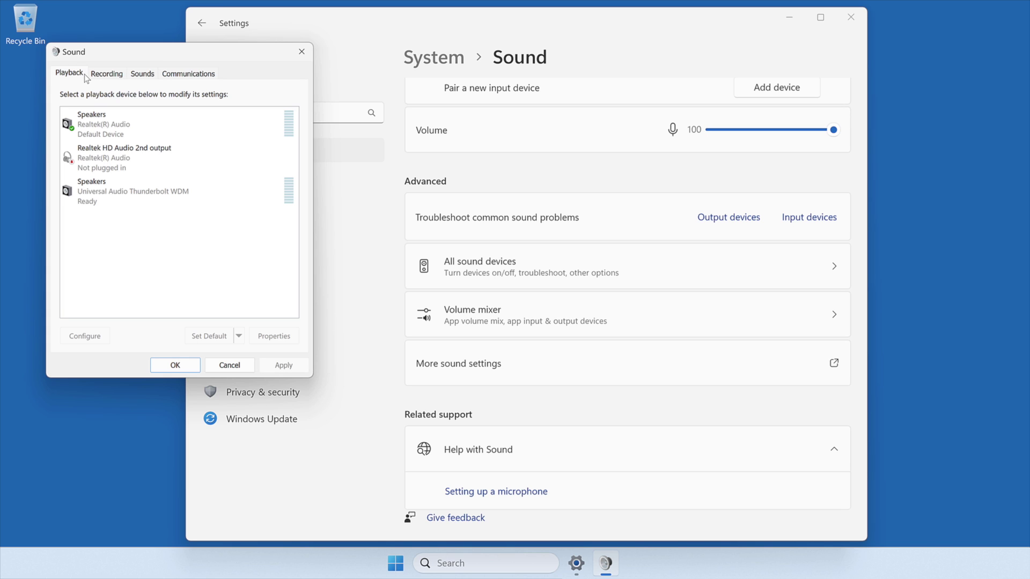
pyautogui.click(188, 204)
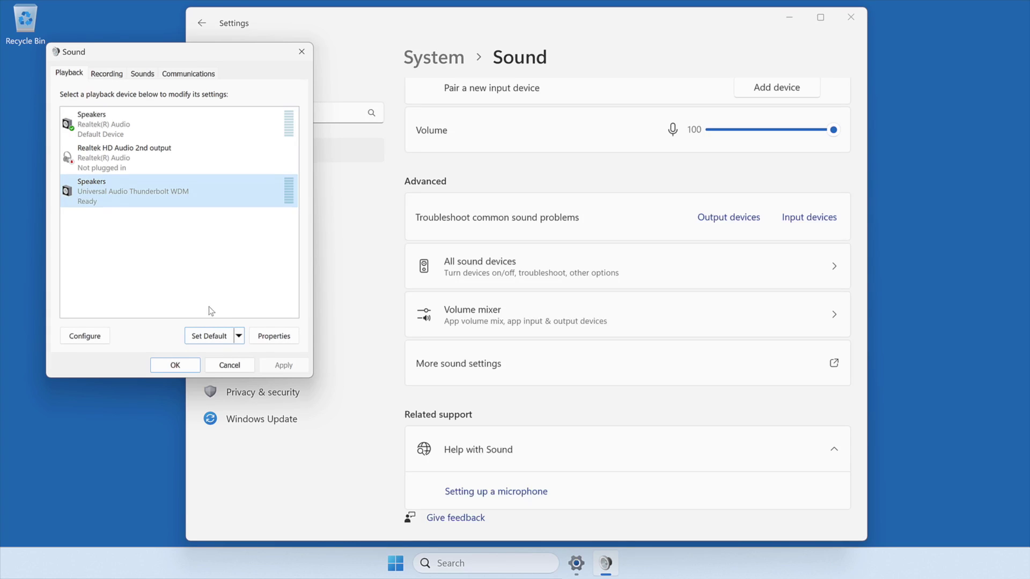
pyautogui.click(224, 336)
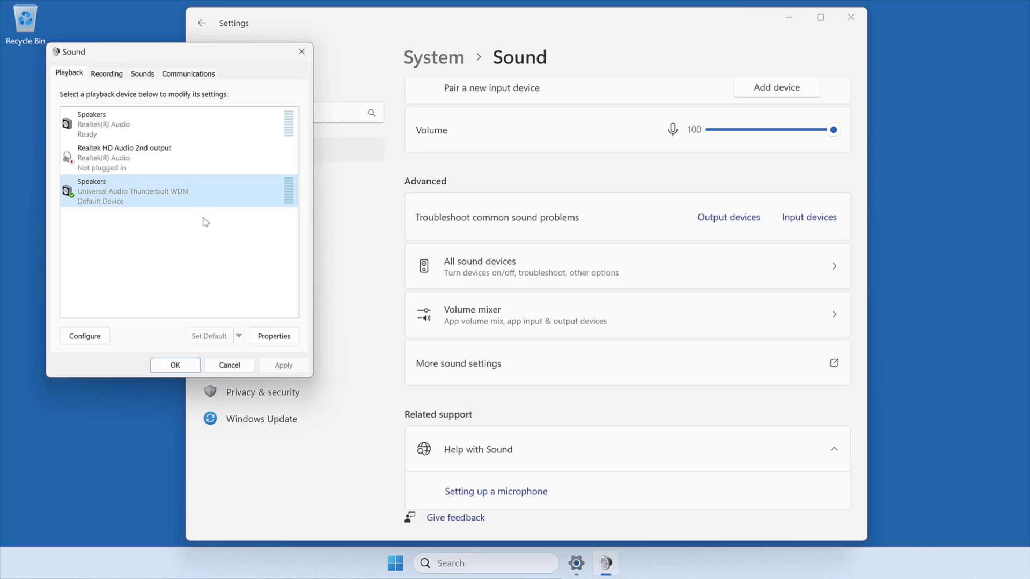
pyautogui.doubleClick(209, 194)
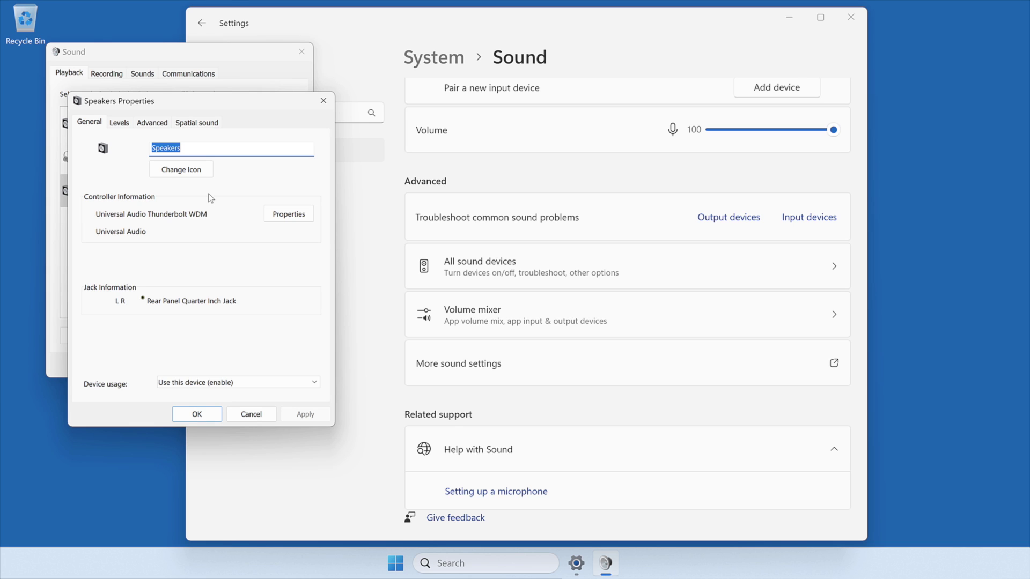
# Step: Untick both Exclusive Mode options on the speakers' Advanced tab, apply, and close with OK
pyautogui.click(152, 122)
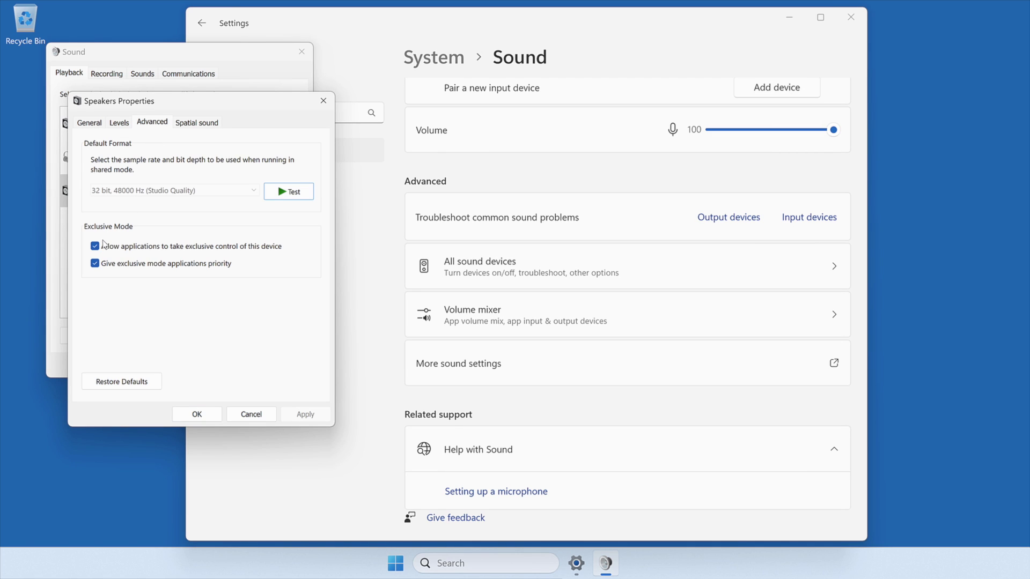
pyautogui.click(95, 262)
pyautogui.click(96, 247)
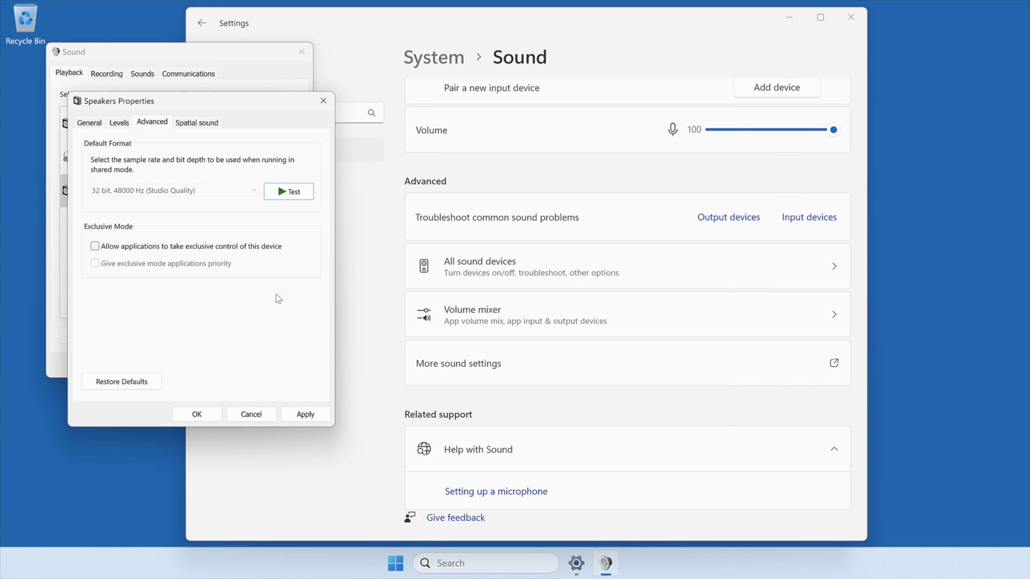
pyautogui.click(324, 417)
pyautogui.click(209, 416)
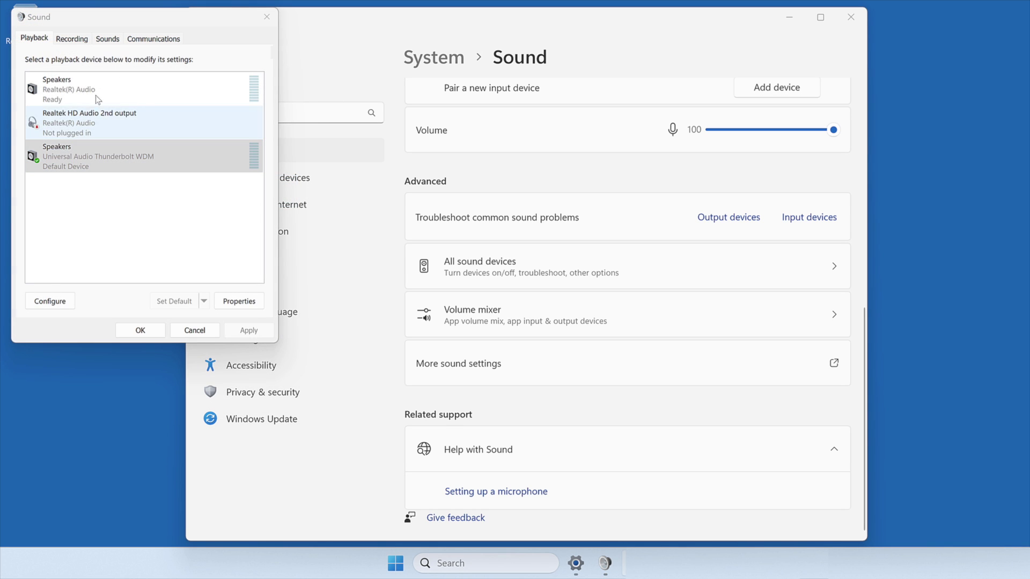
# Step: Make the Universal Audio Thunderbolt microphone the default recording device and open its properties
pyautogui.click(85, 39)
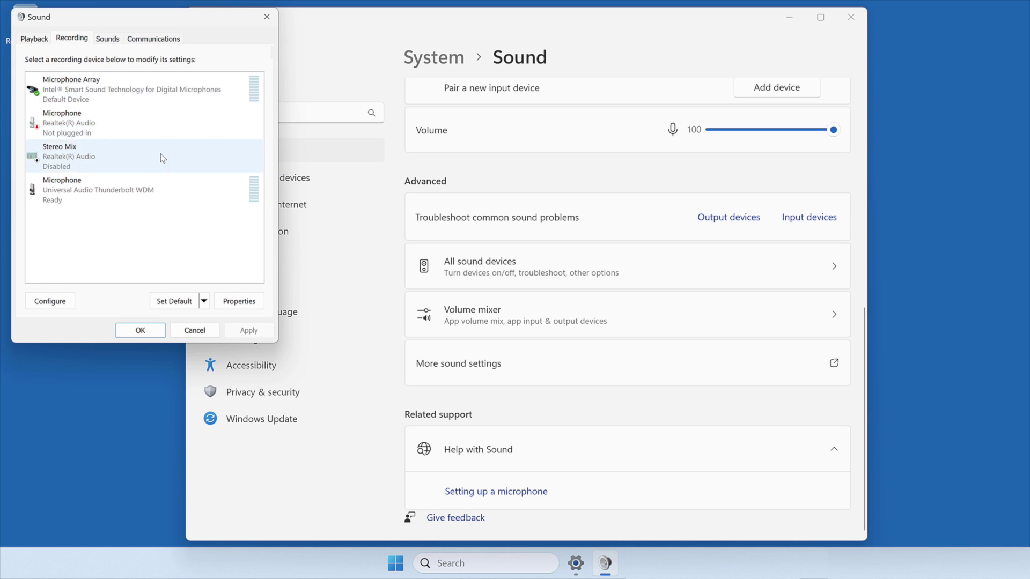
pyautogui.click(189, 193)
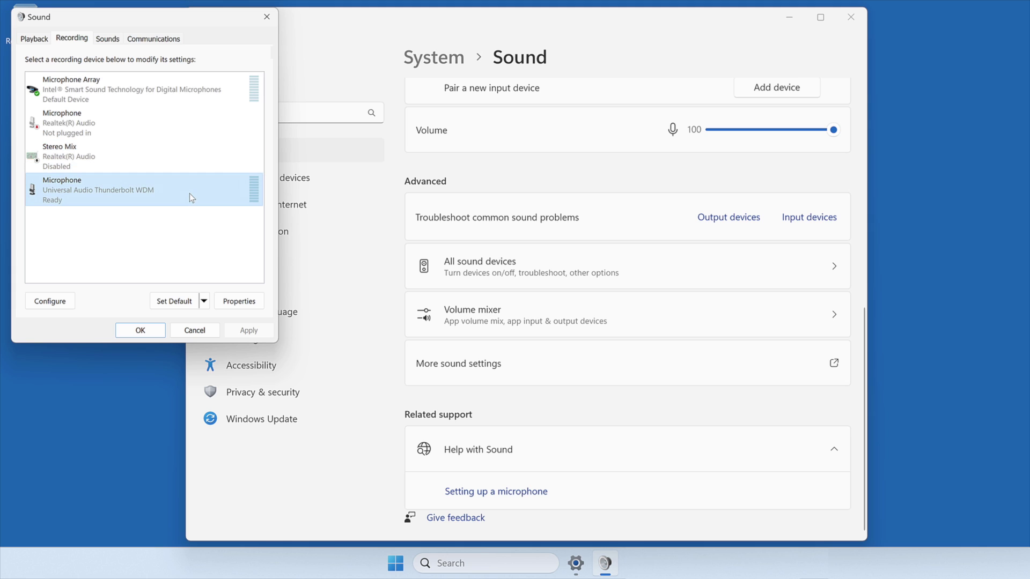
pyautogui.click(185, 301)
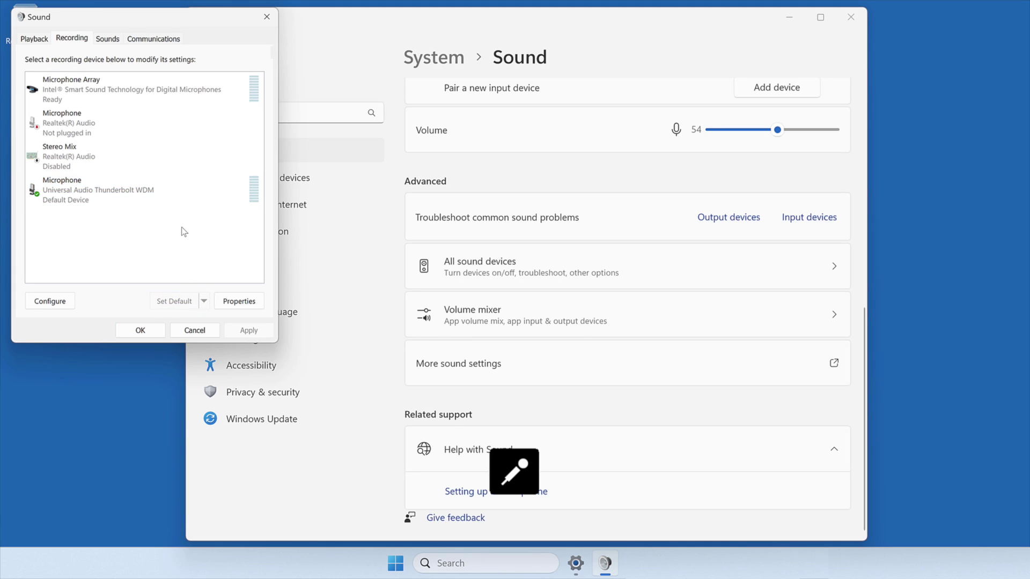
pyautogui.doubleClick(182, 194)
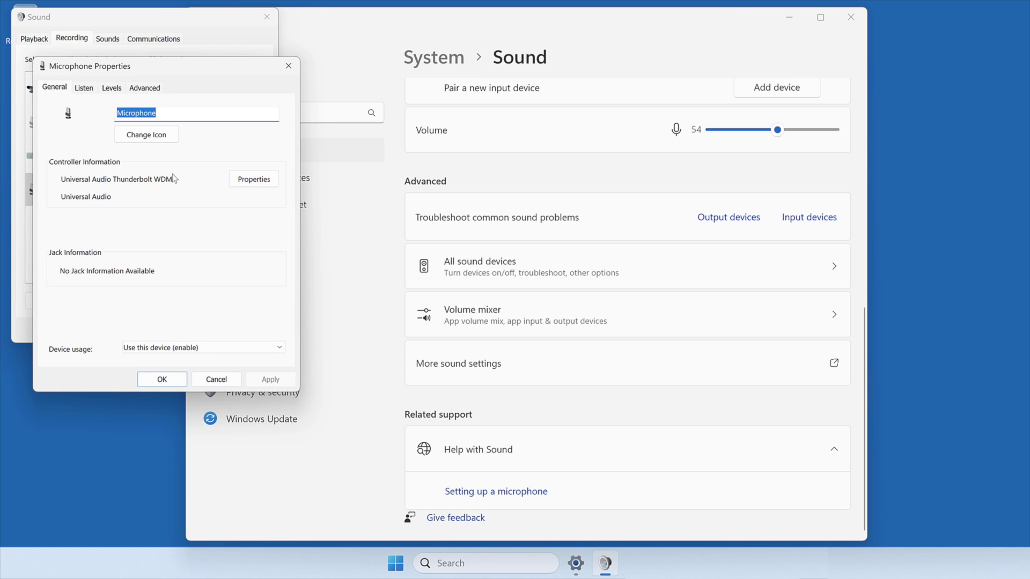
# Step: Disable exclusive control on the microphone's Advanced tab, apply, and close both dialogs
pyautogui.click(146, 88)
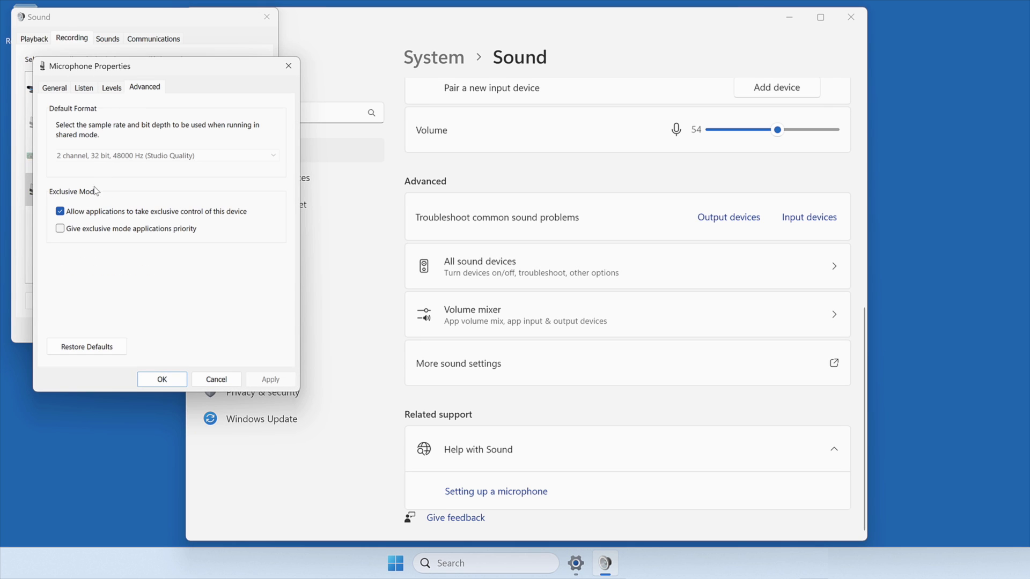
pyautogui.click(60, 212)
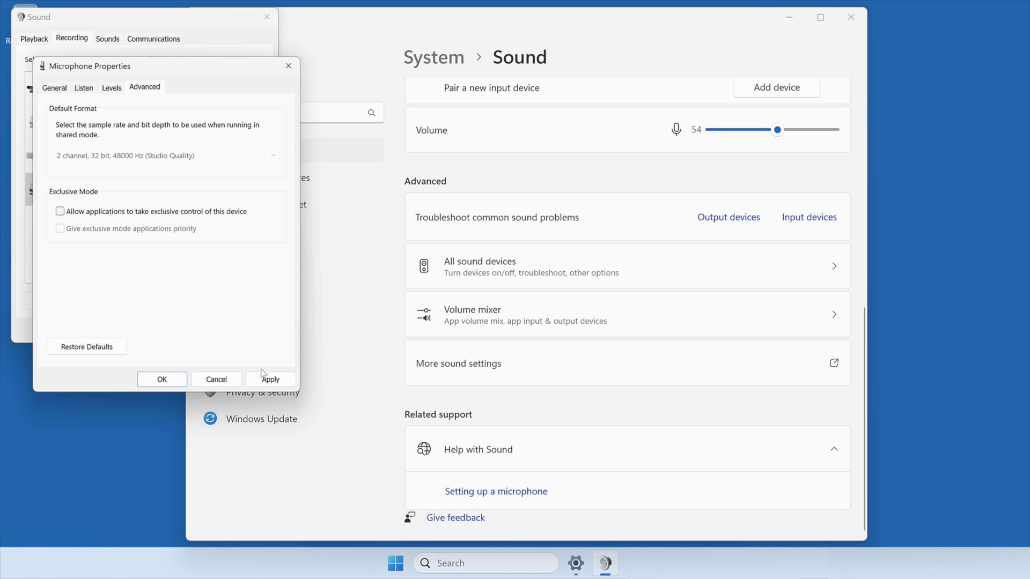
pyautogui.click(280, 380)
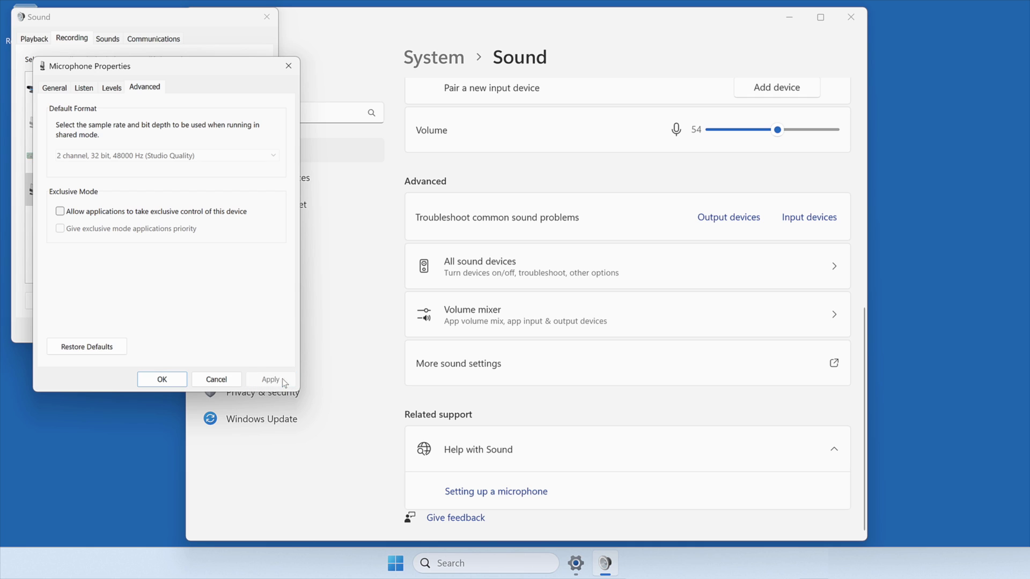
pyautogui.click(161, 379)
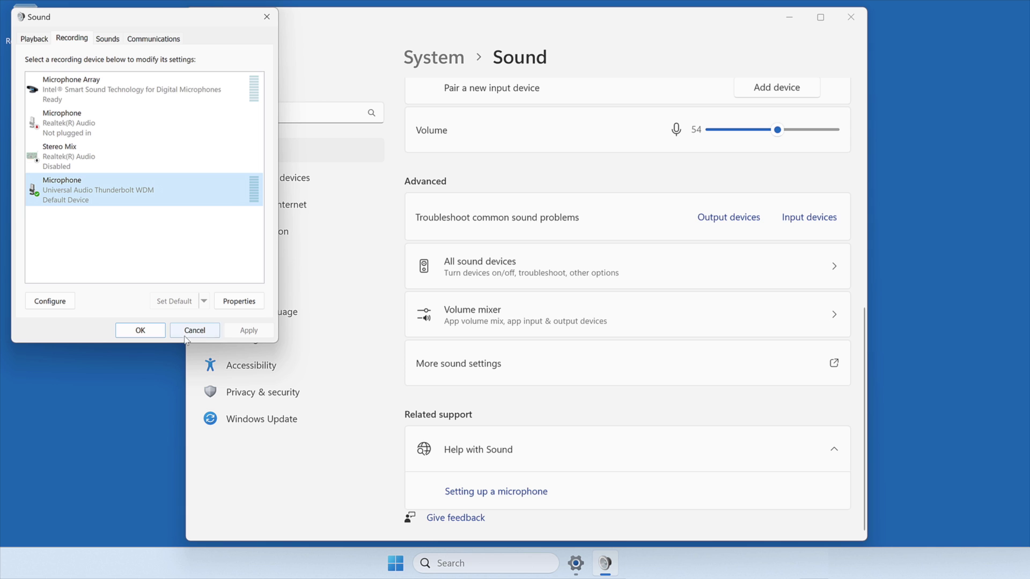
pyautogui.click(155, 331)
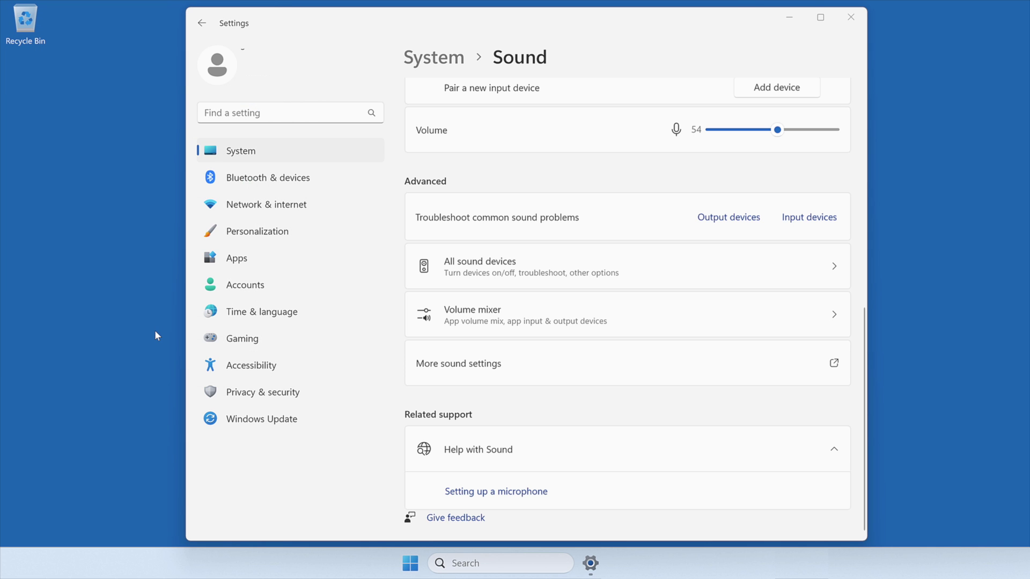
# Step: Launch UAD Console by searching 'console' and confirm the Rate stays at 48 kHz
pyautogui.hotkey('alt', 'F4')
pyautogui.press('super+s')
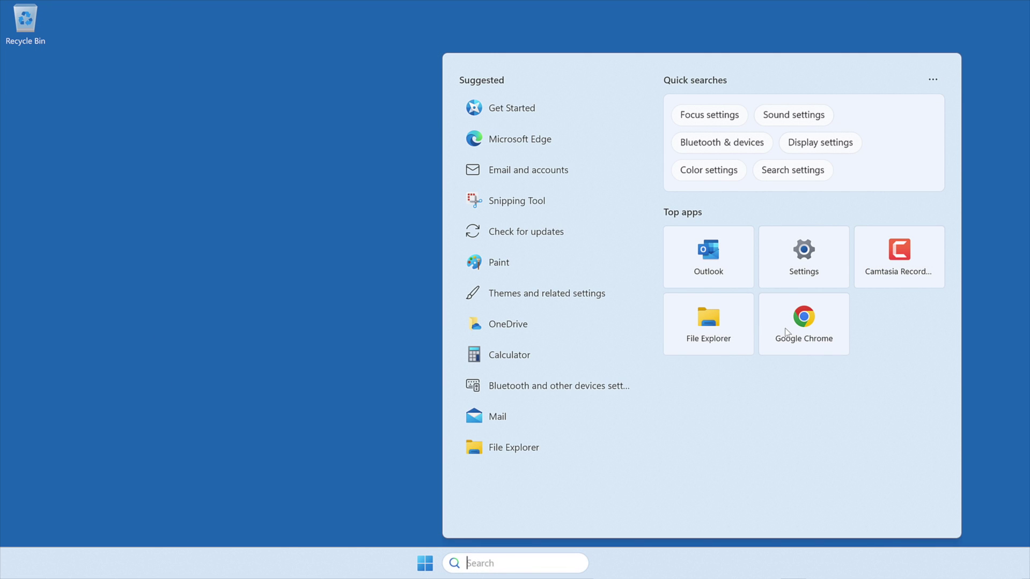
pyautogui.write('con')
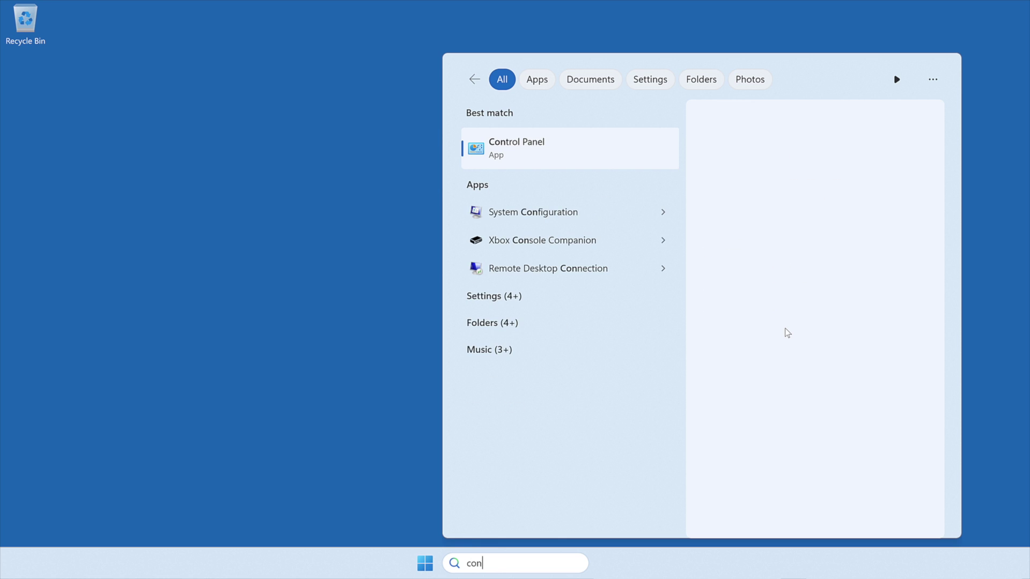
pyautogui.write('sole')
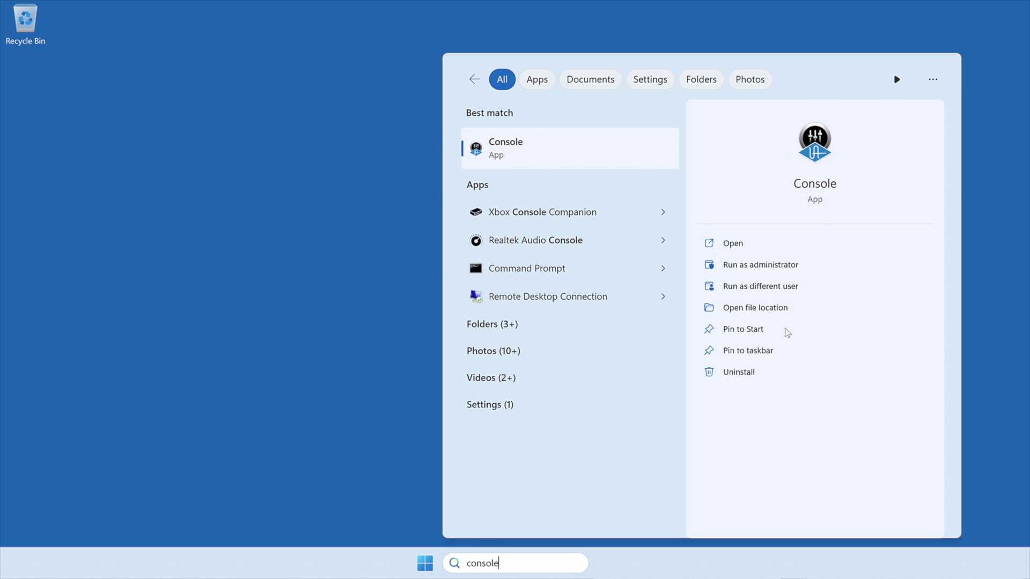
pyautogui.press('Return')
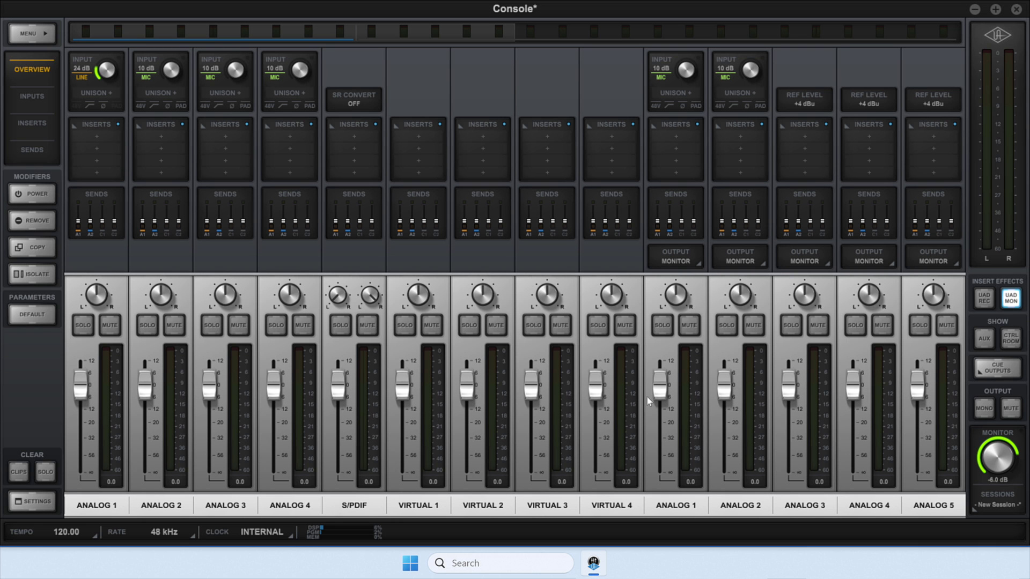
pyautogui.click(178, 532)
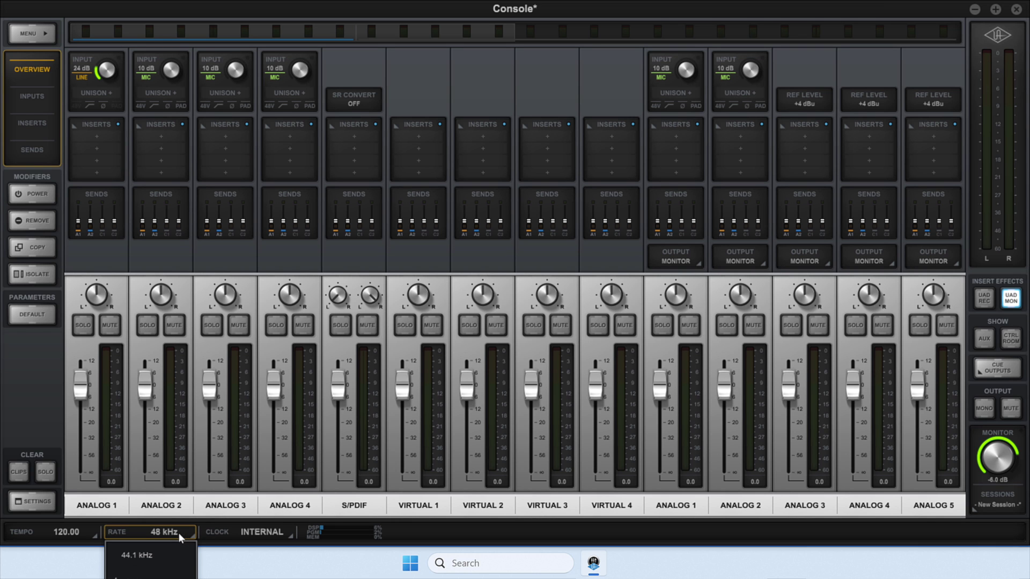
pyautogui.click(184, 553)
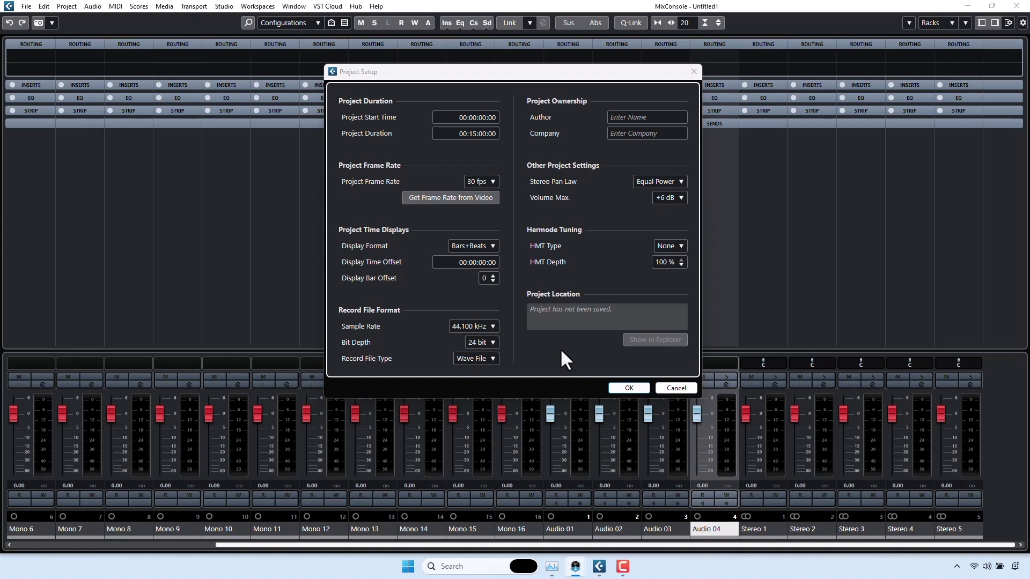
# Step: Set Cubase's project record sample rate to 48.000 kHz in Project Setup
pyautogui.click(491, 326)
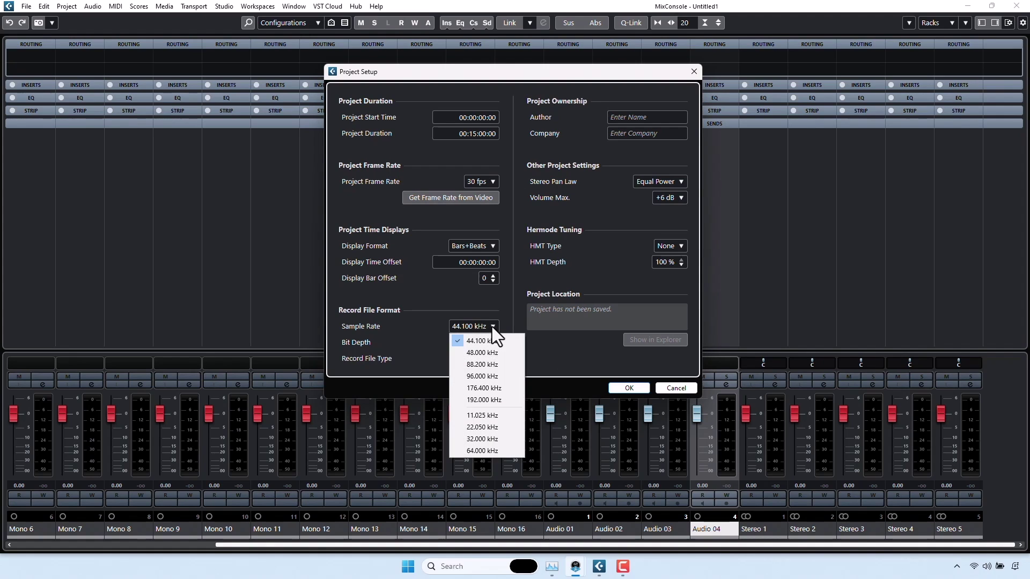
pyautogui.click(490, 352)
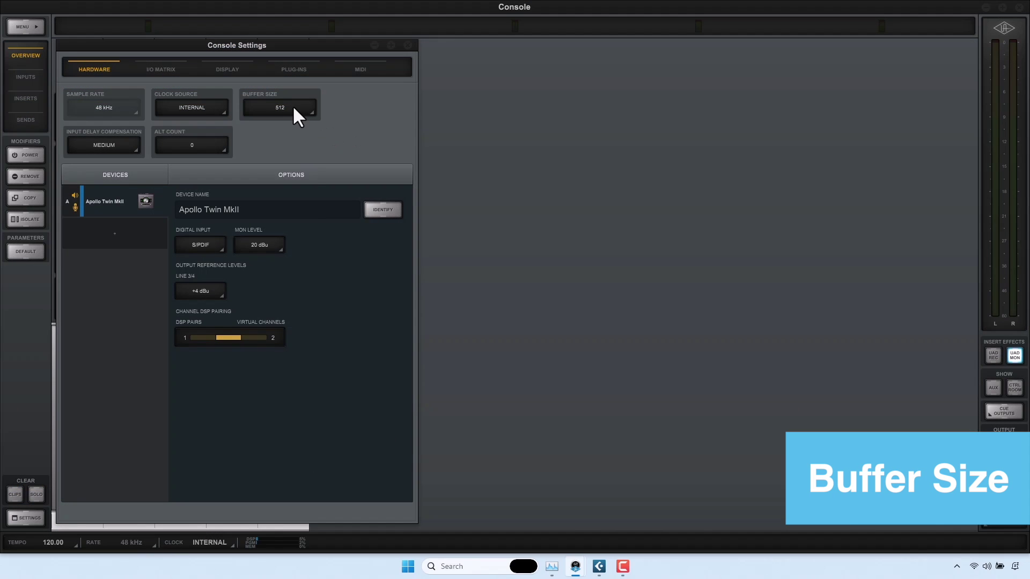
pyautogui.click(293, 110)
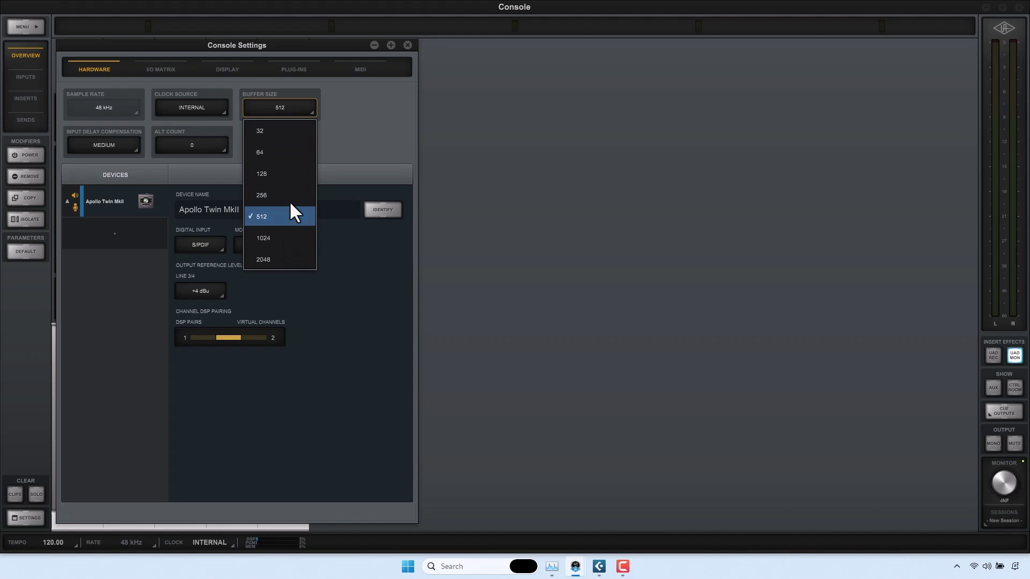
# Step: Try a 2048-sample Apollo buffer size in Console Settings, then settle on 32
pyautogui.click(301, 103)
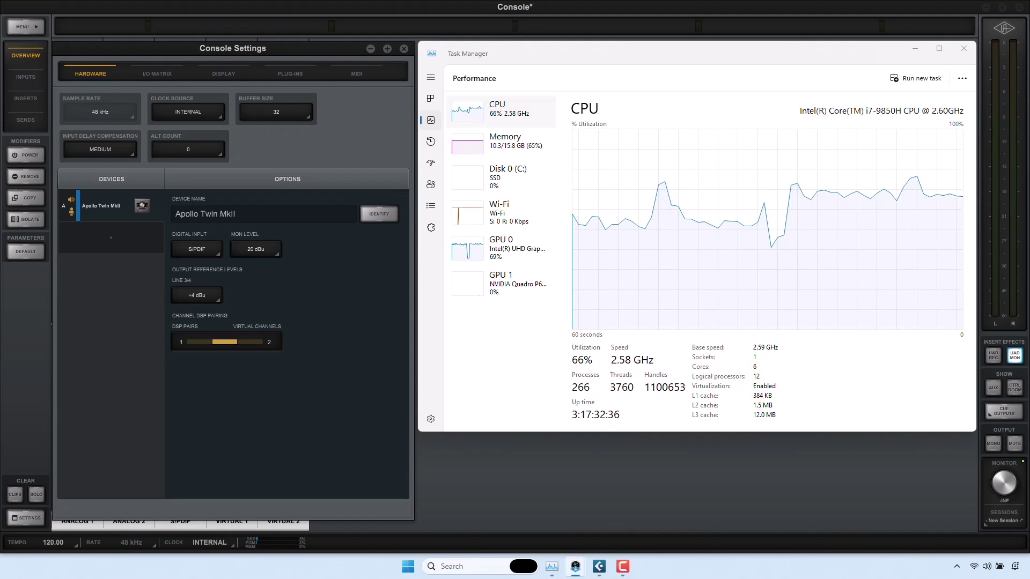
pyautogui.click(295, 112)
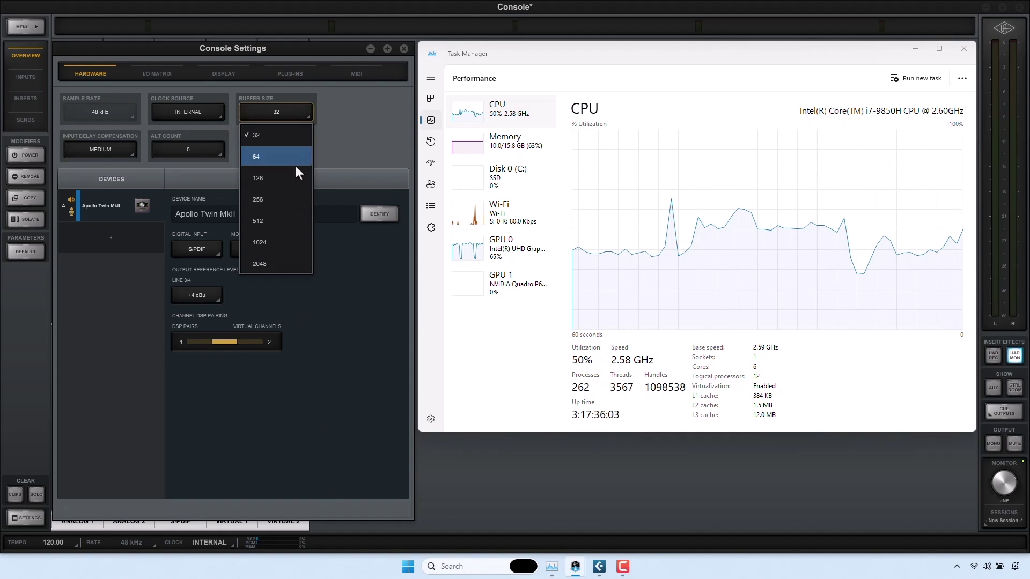
pyautogui.click(298, 265)
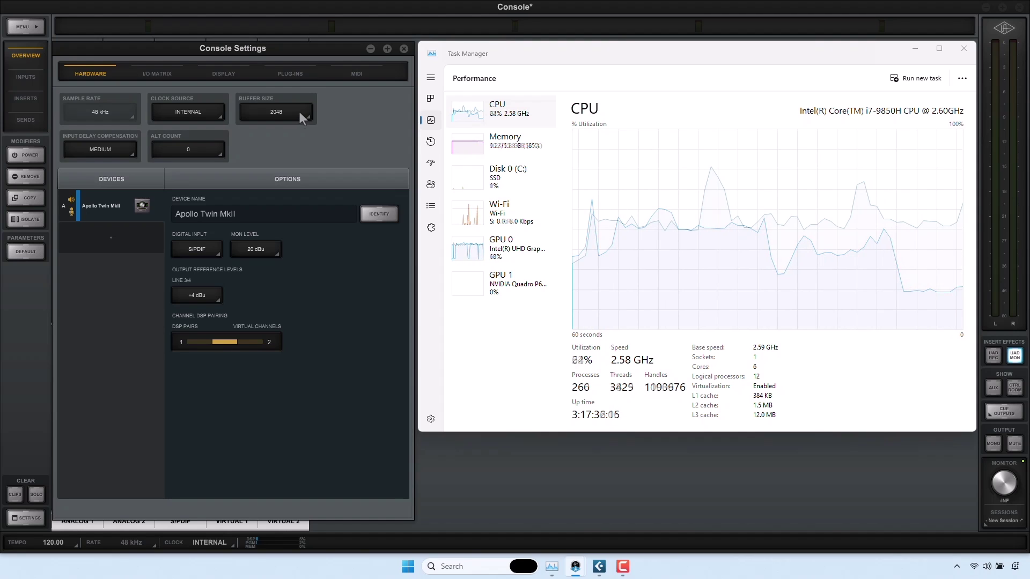
pyautogui.click(300, 109)
pyautogui.click(300, 128)
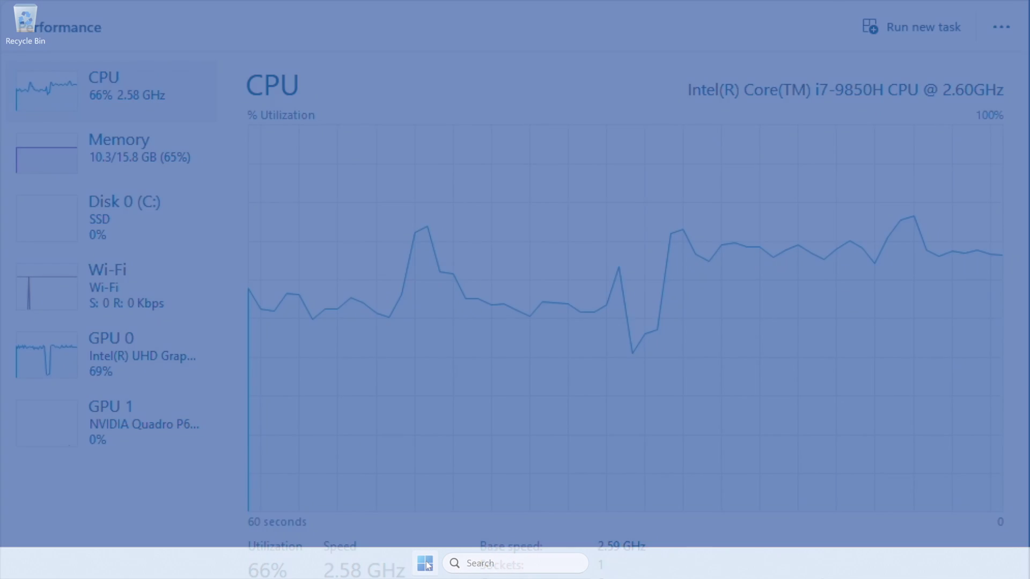
# Step: Open Control Panel's Power Options under Hardware and Sound
pyautogui.click(424, 563)
pyautogui.write('co')
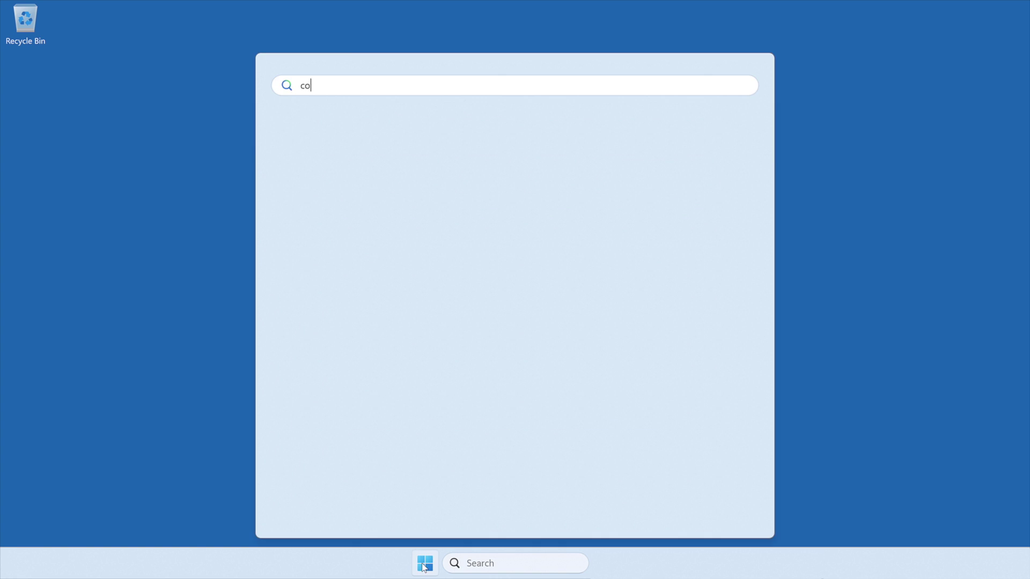
pyautogui.write('ntrol panel')
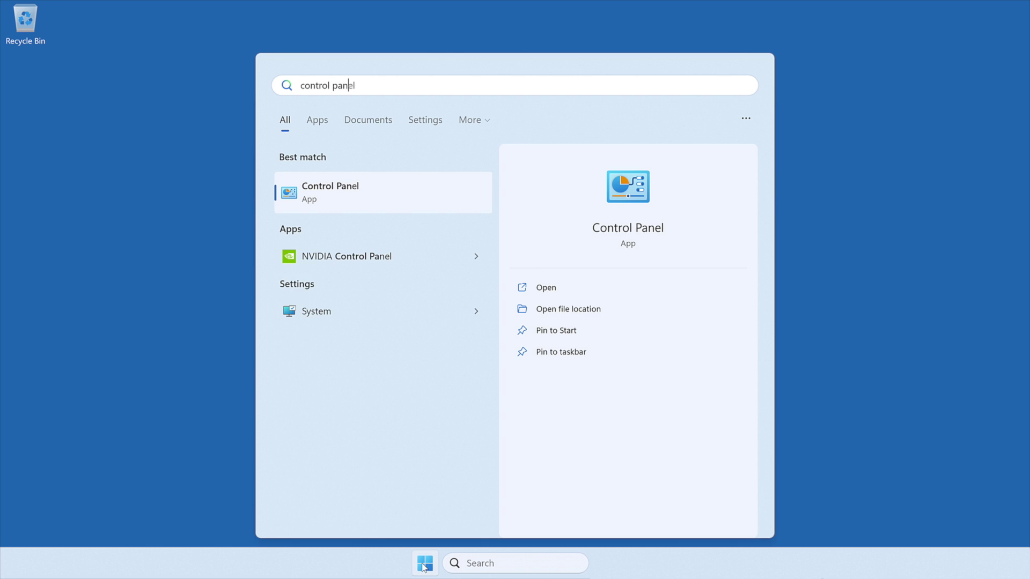
pyautogui.press('Return')
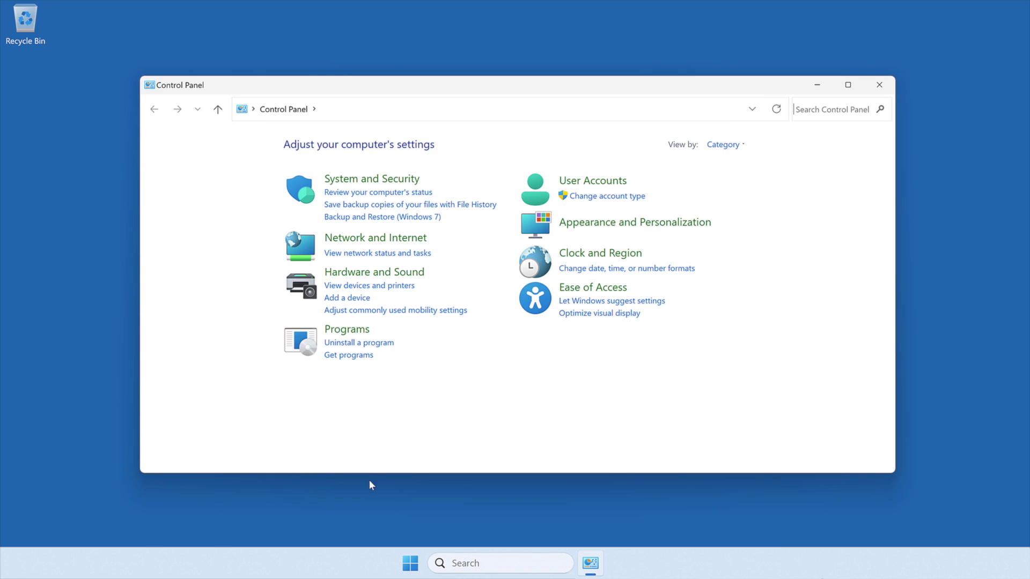
pyautogui.click(295, 294)
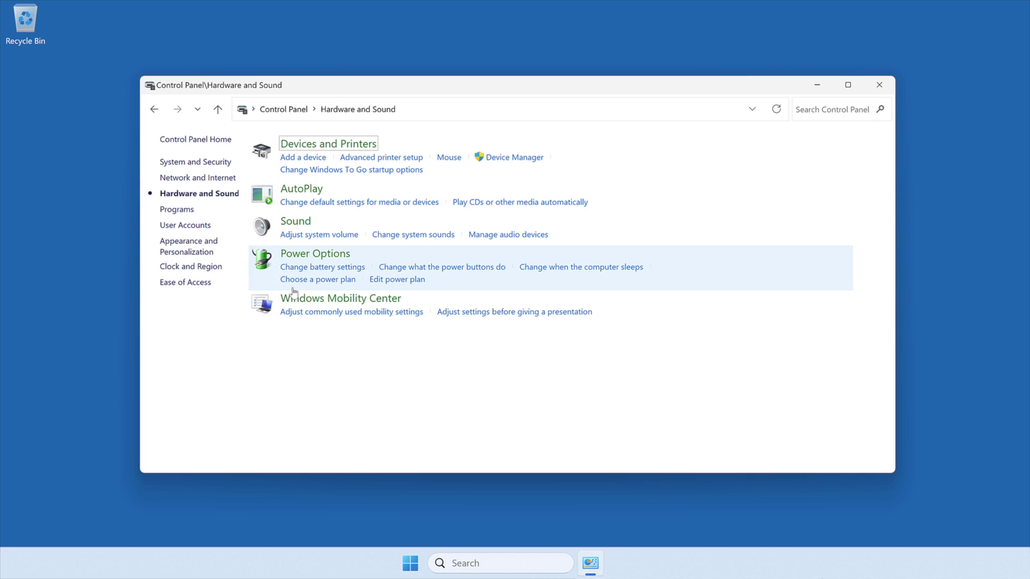
pyautogui.click(292, 259)
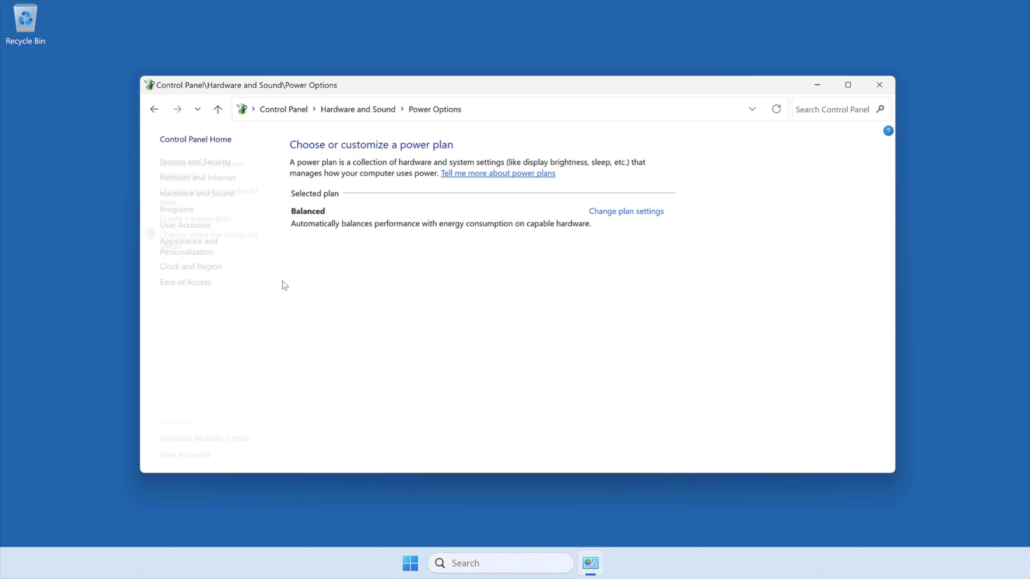
# Step: Start a new power plan named 'Apollo'
pyautogui.click(226, 220)
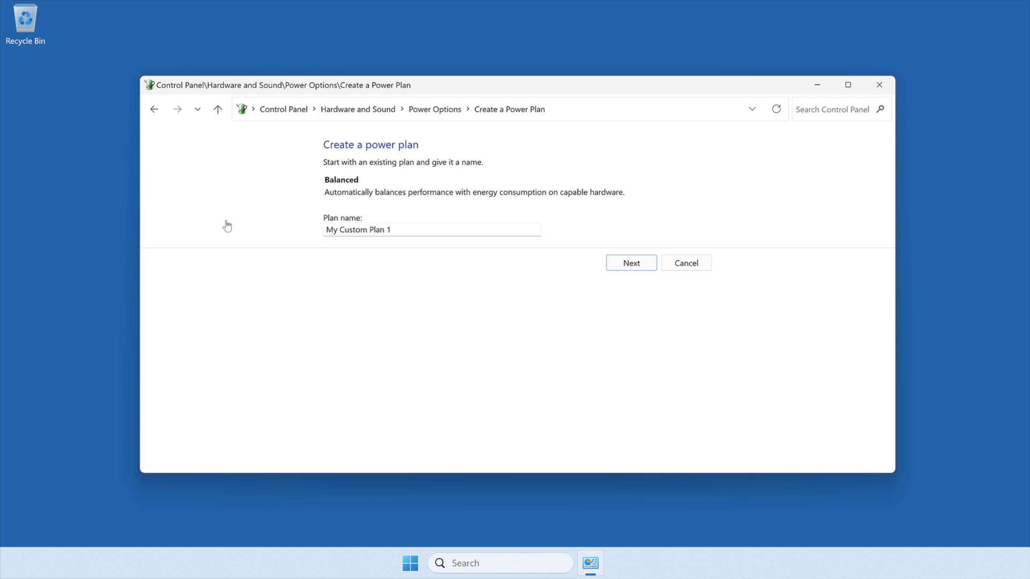
pyautogui.moveTo(399, 230); pyautogui.dragTo(300, 166)
pyautogui.write('Apollo')
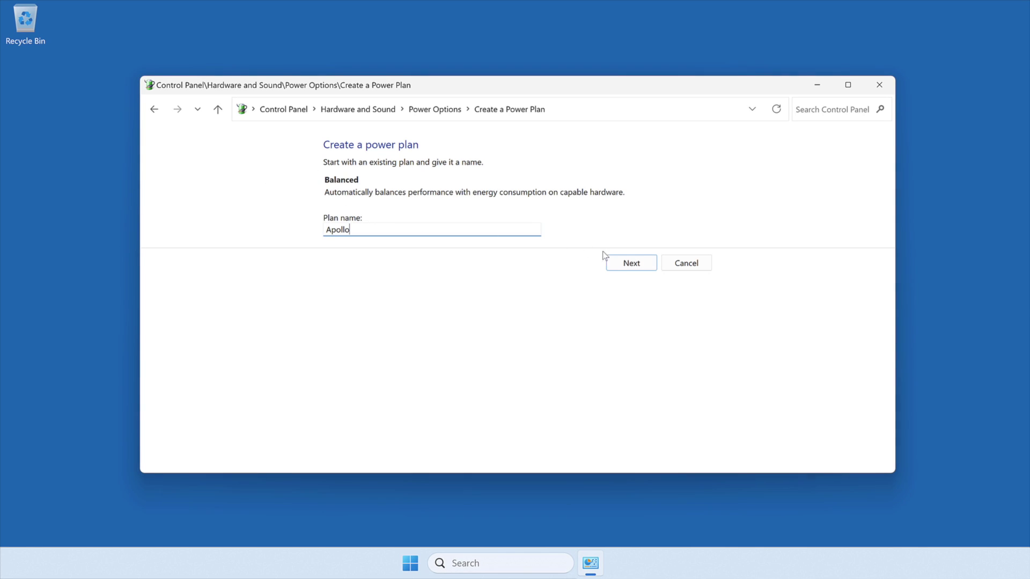
pyautogui.click(646, 263)
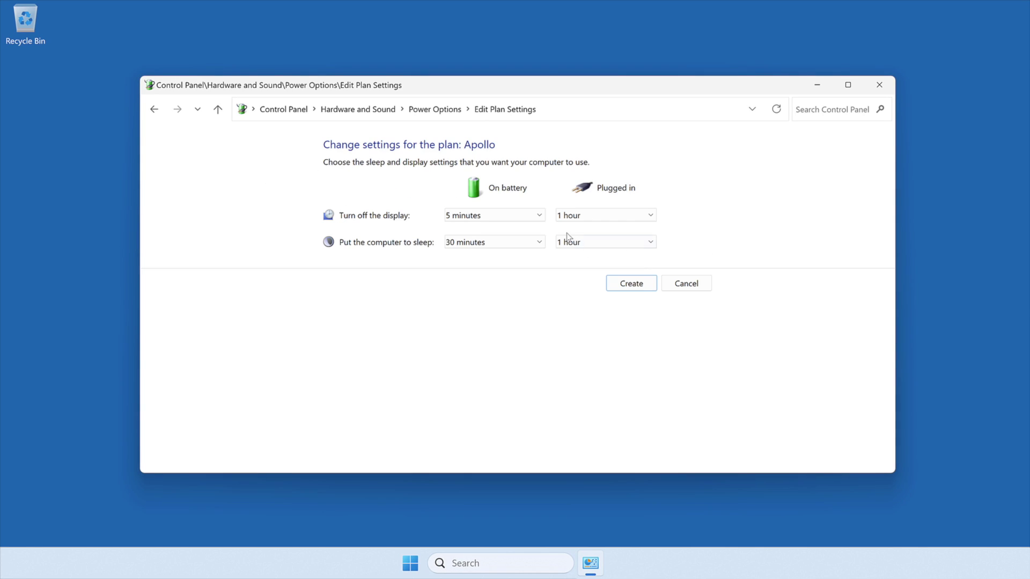
# Step: Set the Apollo plan's display and sleep timeouts to Never and create it
pyautogui.click(540, 217)
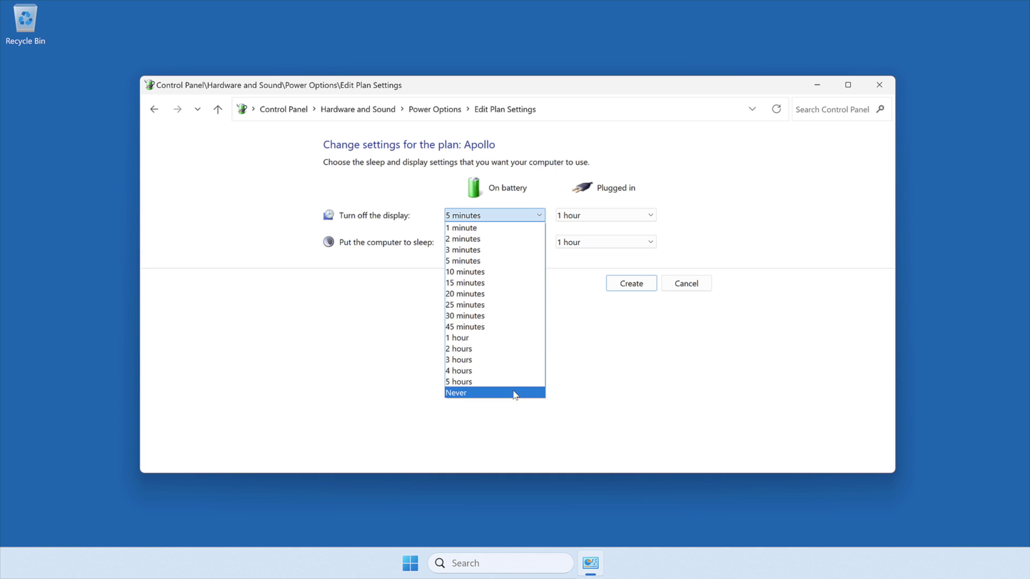
pyautogui.click(510, 392)
pyautogui.click(622, 217)
pyautogui.click(567, 299)
pyautogui.click(617, 242)
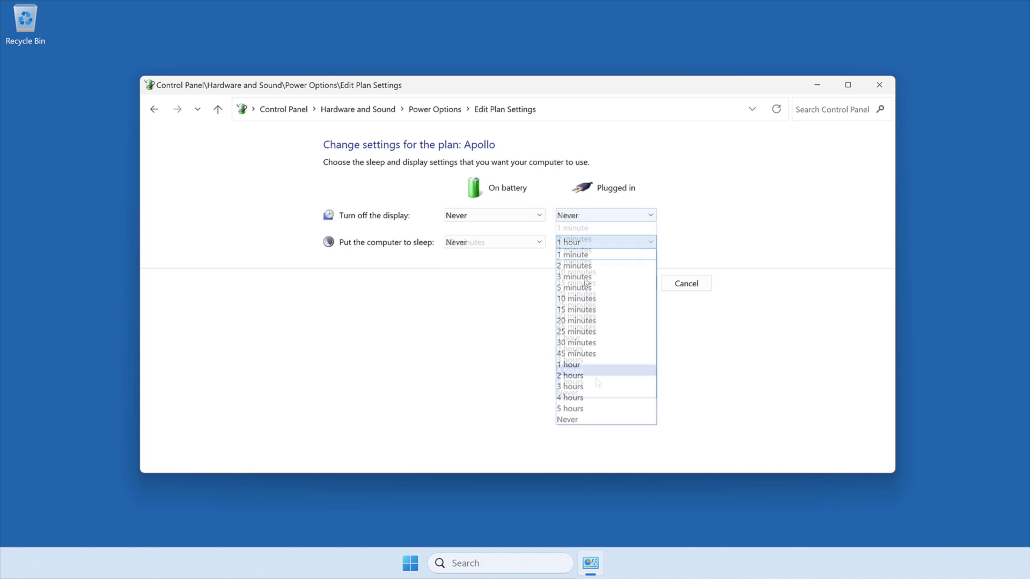
pyautogui.click(587, 419)
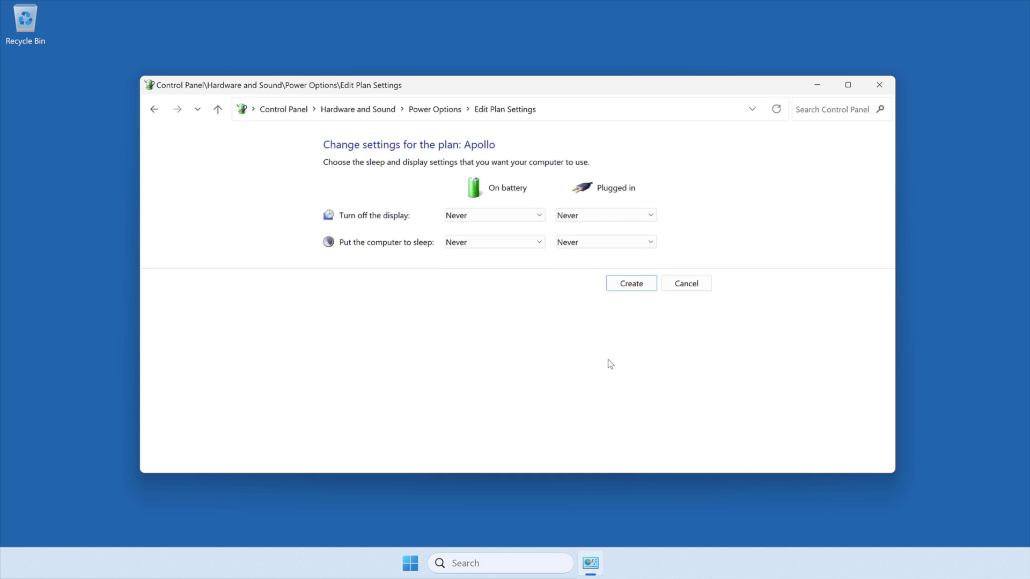
pyautogui.click(649, 284)
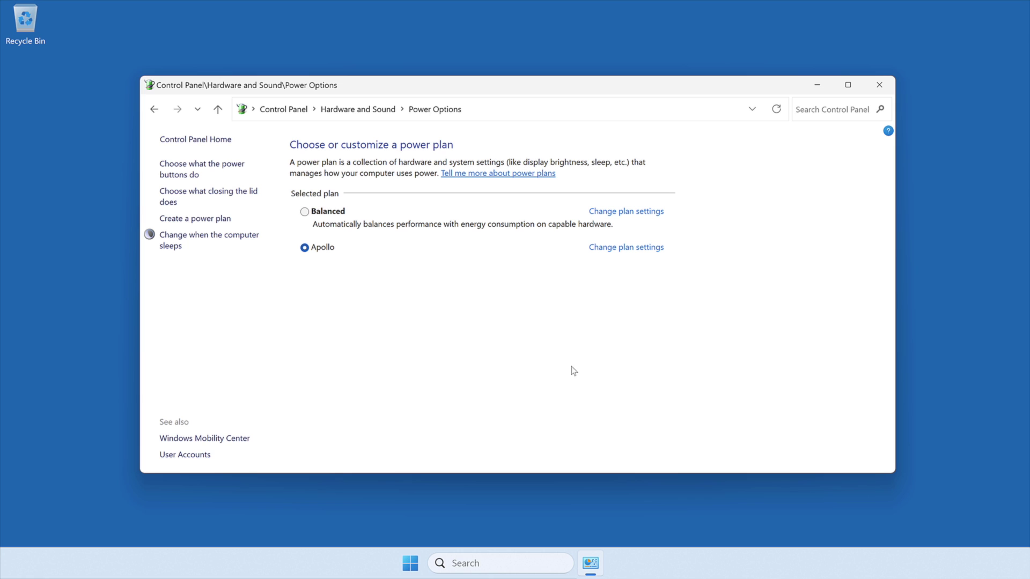
# Step: Open the advanced power settings dialog for the Apollo power plan
pyautogui.click(603, 247)
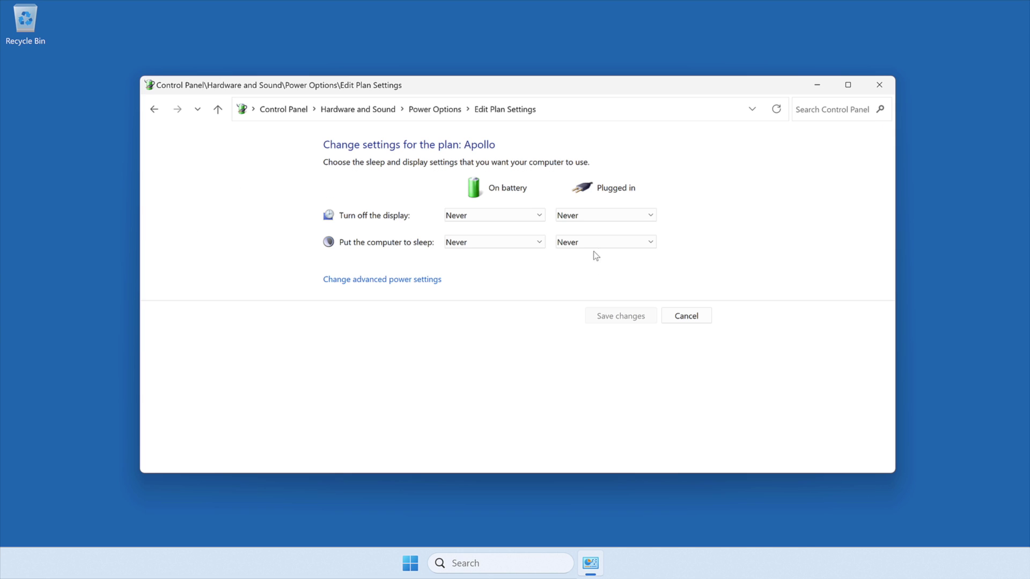
pyautogui.click(437, 280)
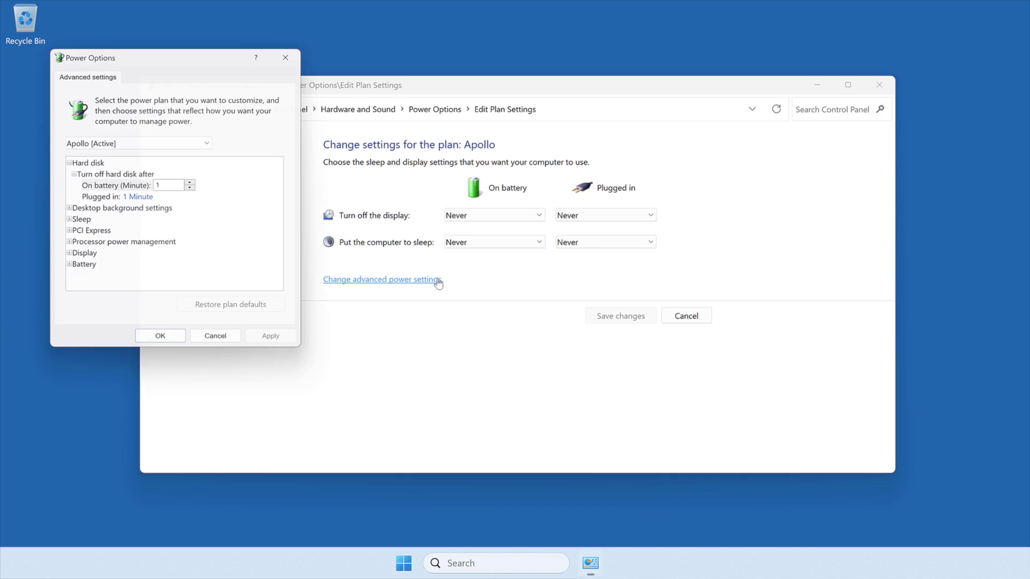
# Step: Set Apollo's minimum processor state to 100% on battery and plugged in
pyautogui.click(66, 245)
pyautogui.click(71, 257)
pyautogui.click(127, 268)
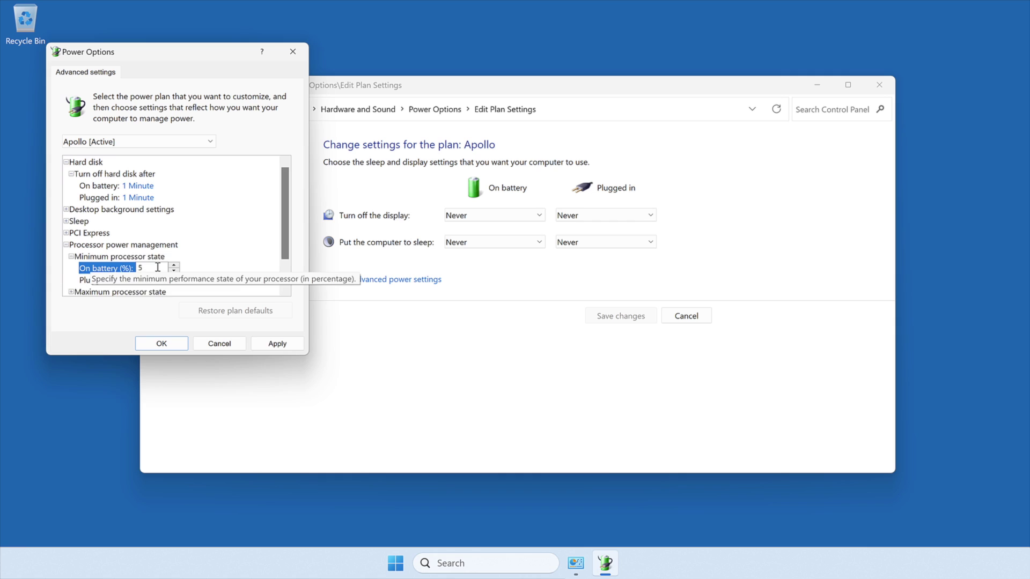
pyautogui.write('0')
pyautogui.click(118, 277)
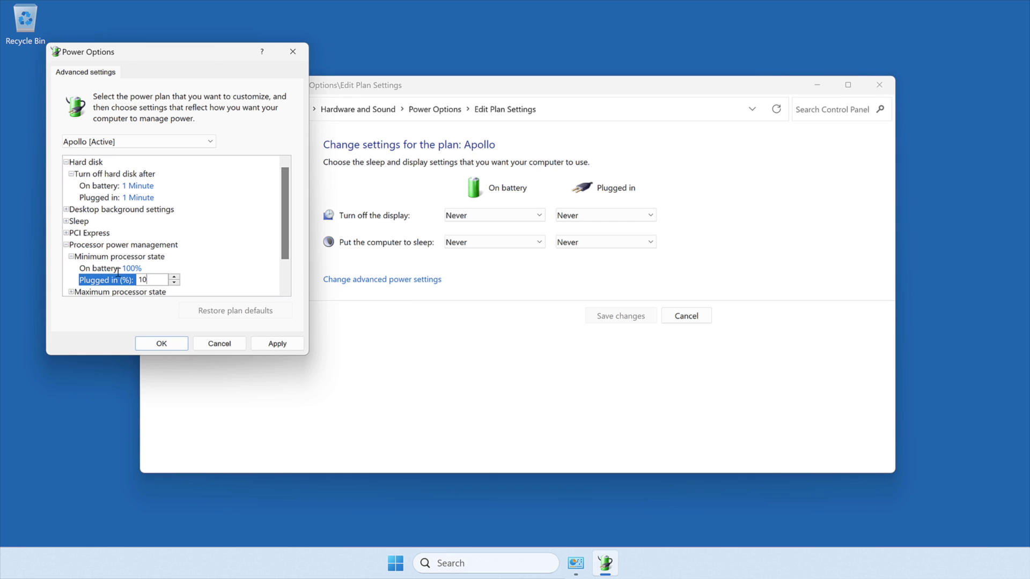
pyautogui.write('0')
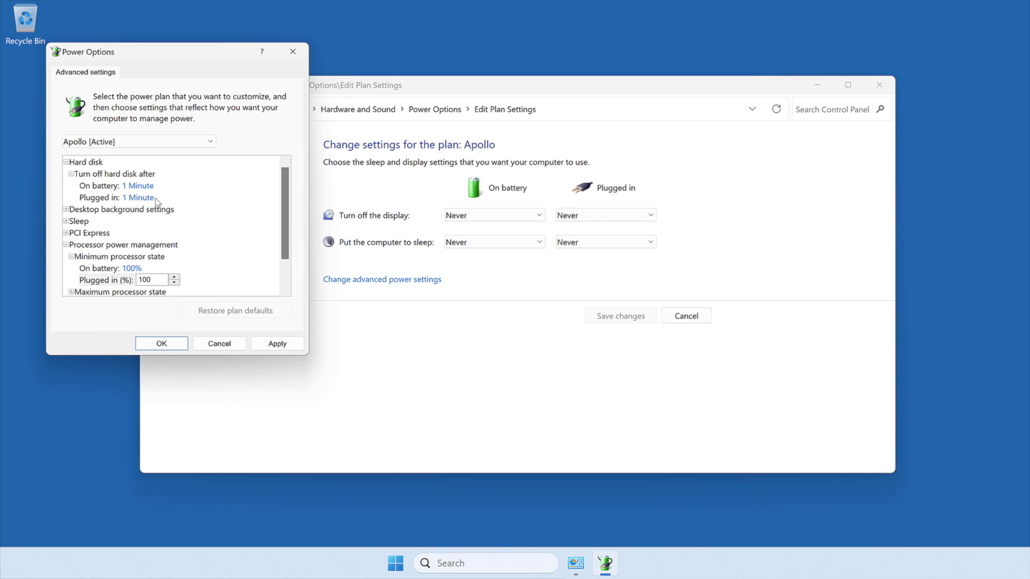
# Step: Set the hard disk to never turn off on battery and plugged in, then apply and close
pyautogui.click(137, 186)
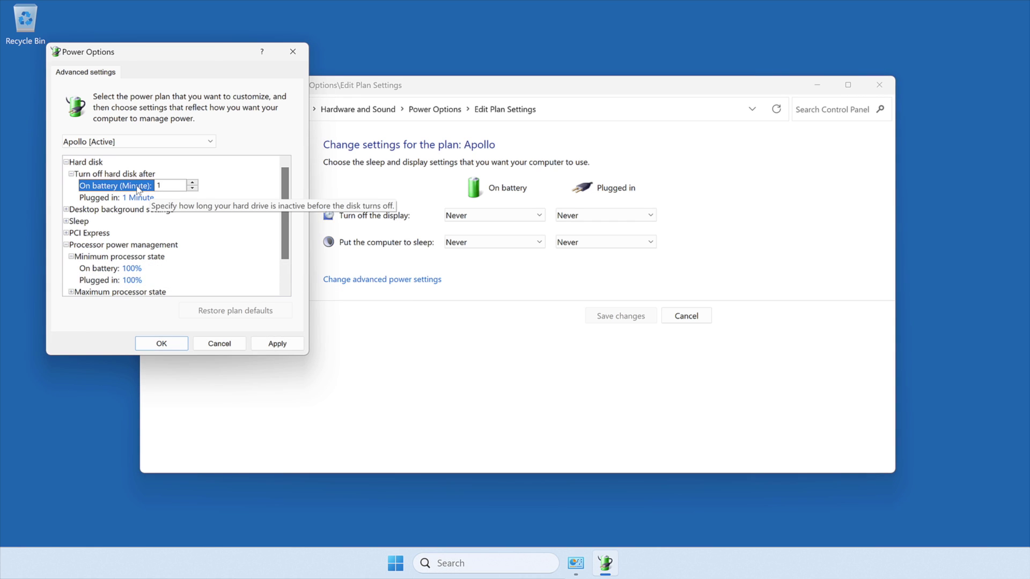
pyautogui.click(192, 188)
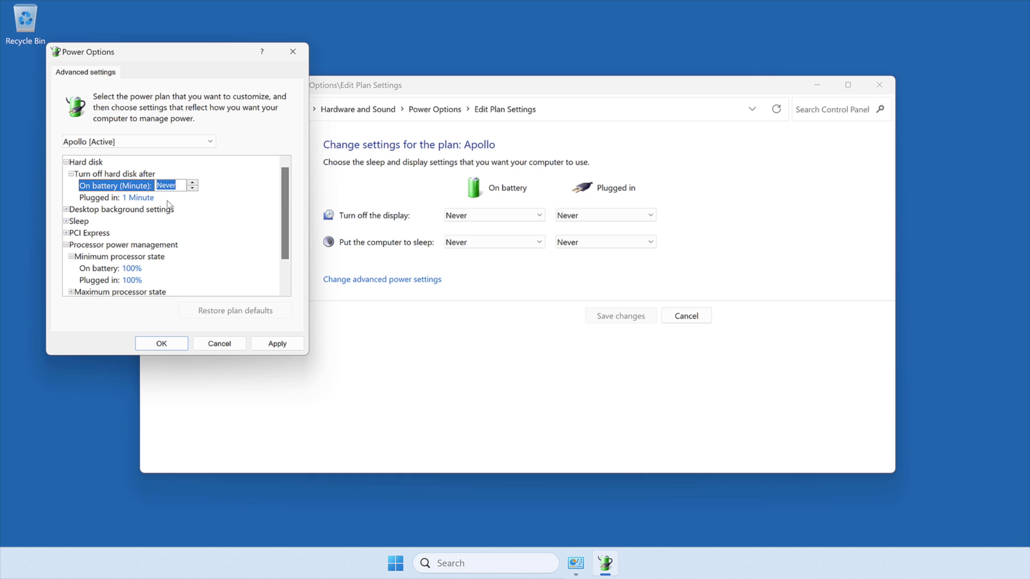
pyautogui.click(148, 202)
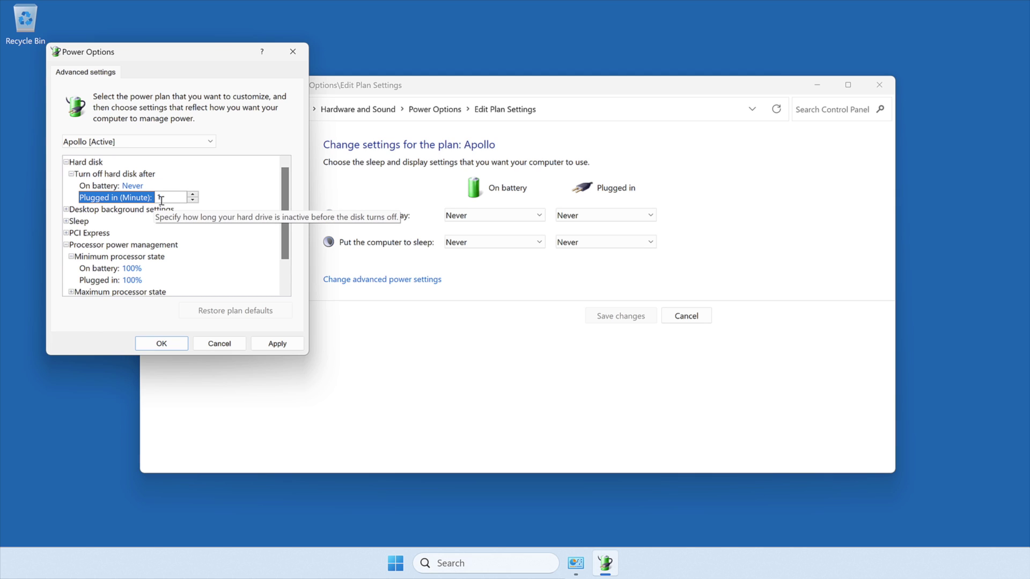
pyautogui.click(192, 200)
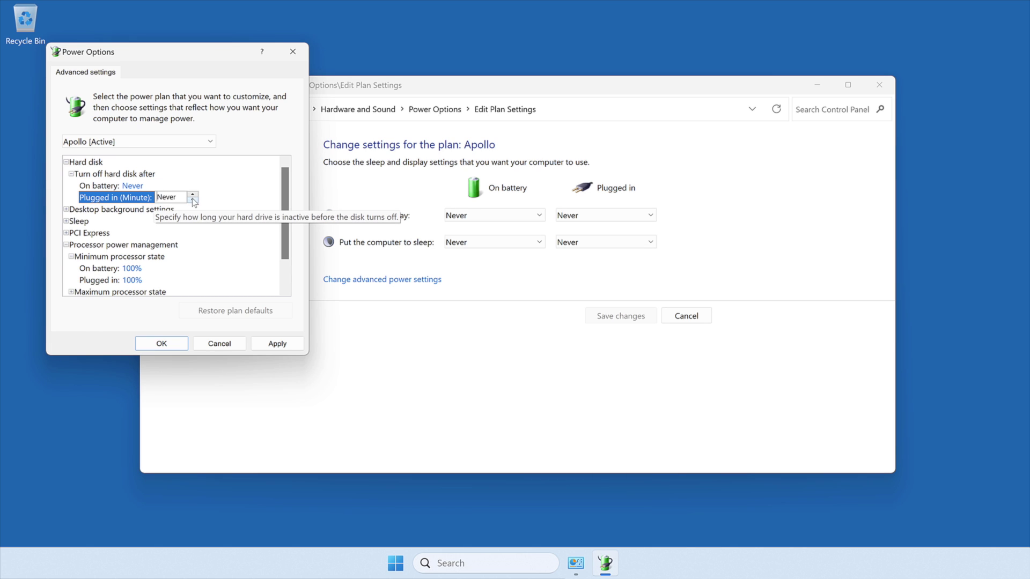
pyautogui.click(268, 346)
pyautogui.click(183, 345)
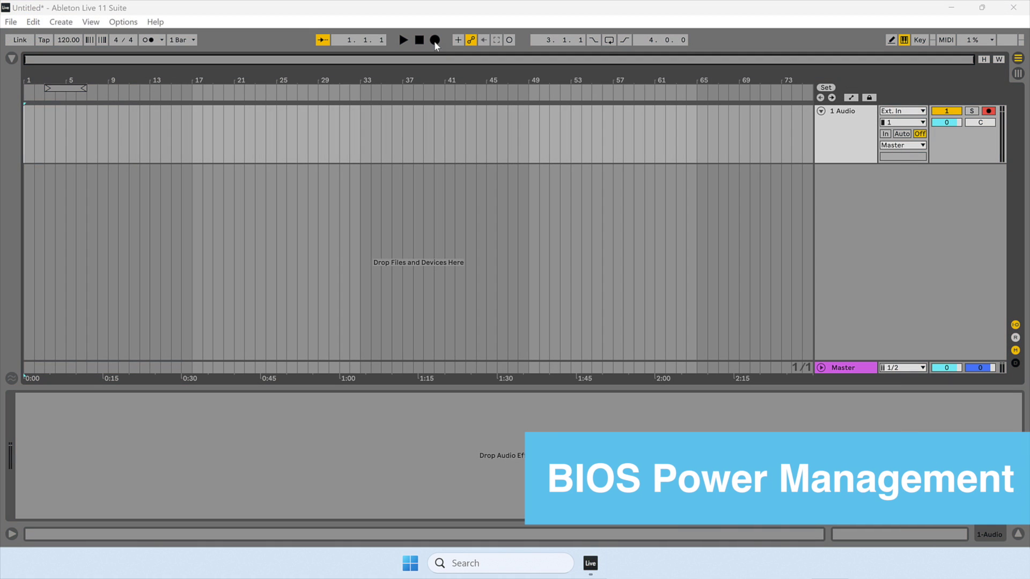
# Step: Start Arrangement recording from Ableton Live's transport bar
pyautogui.click(435, 41)
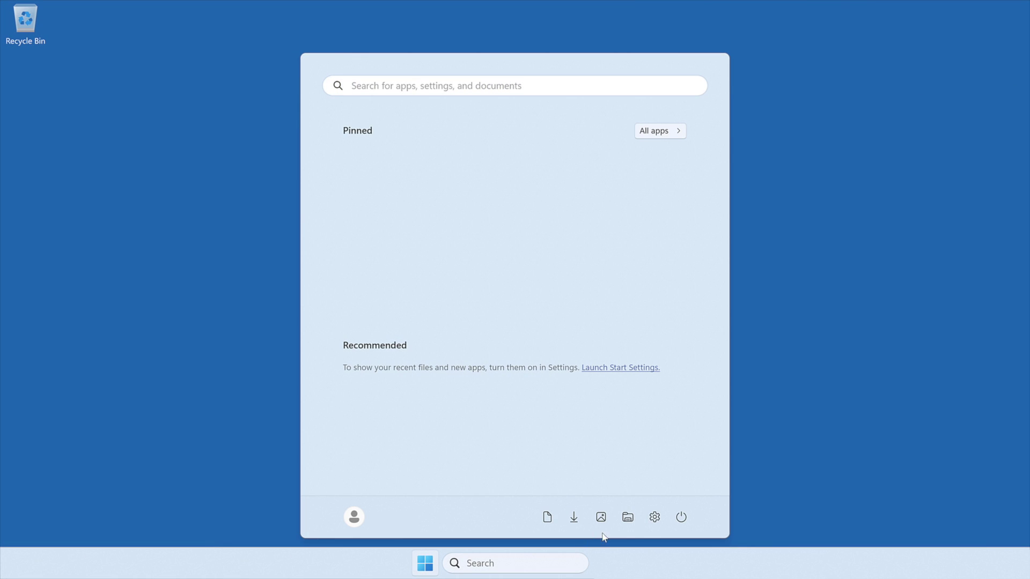
# Step: Via Personalization > Lock screen > Screen saver, set the screen saver to (None) and apply
pyautogui.click(654, 516)
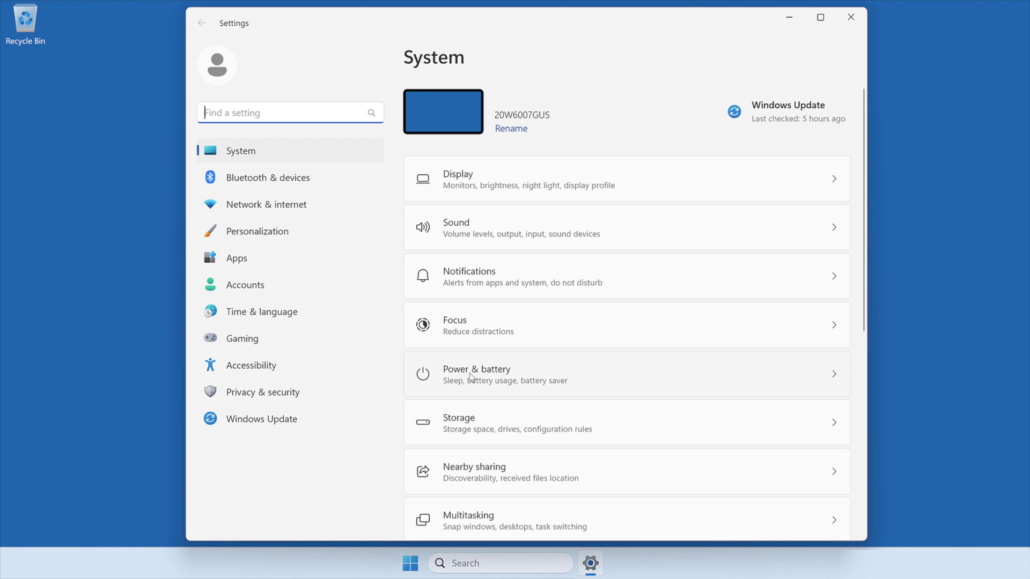
pyautogui.click(339, 233)
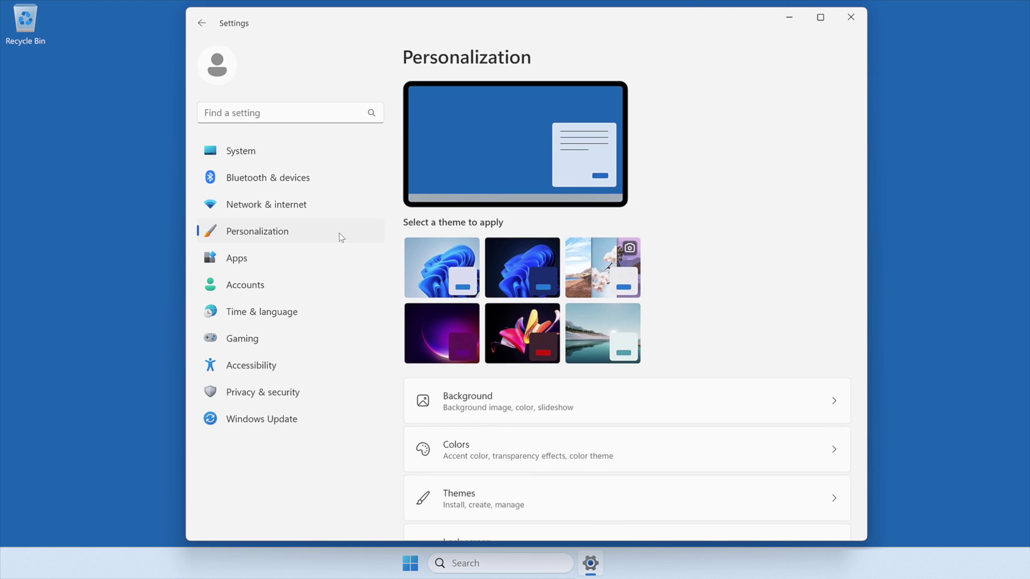
pyautogui.scroll(-3, 681, 312)
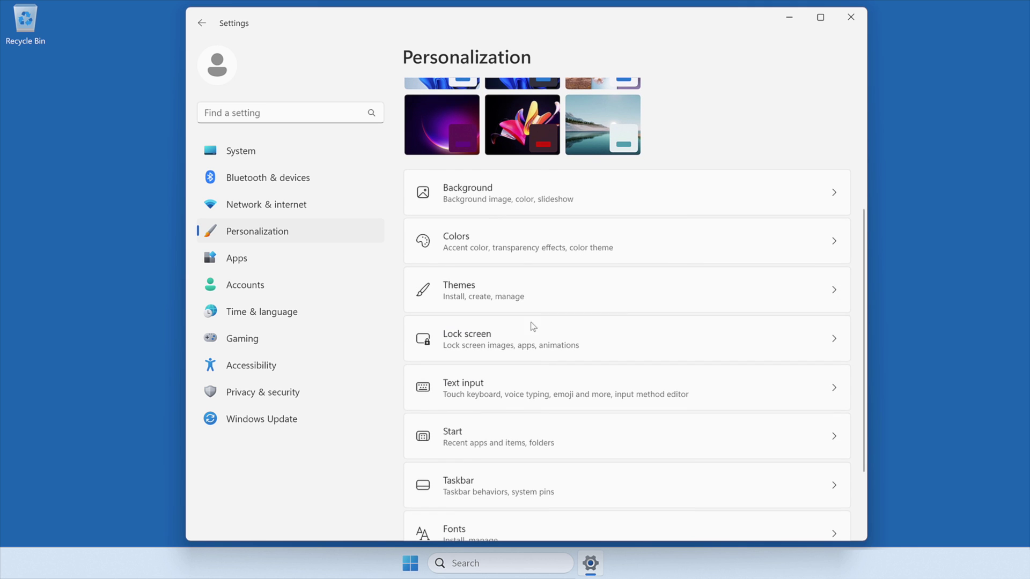
pyautogui.click(503, 342)
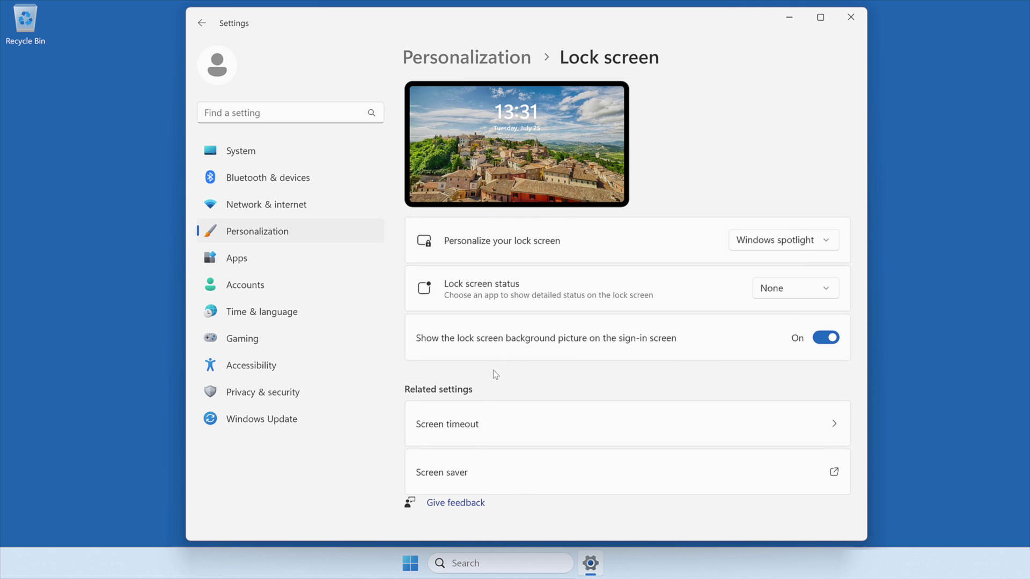
pyautogui.click(452, 480)
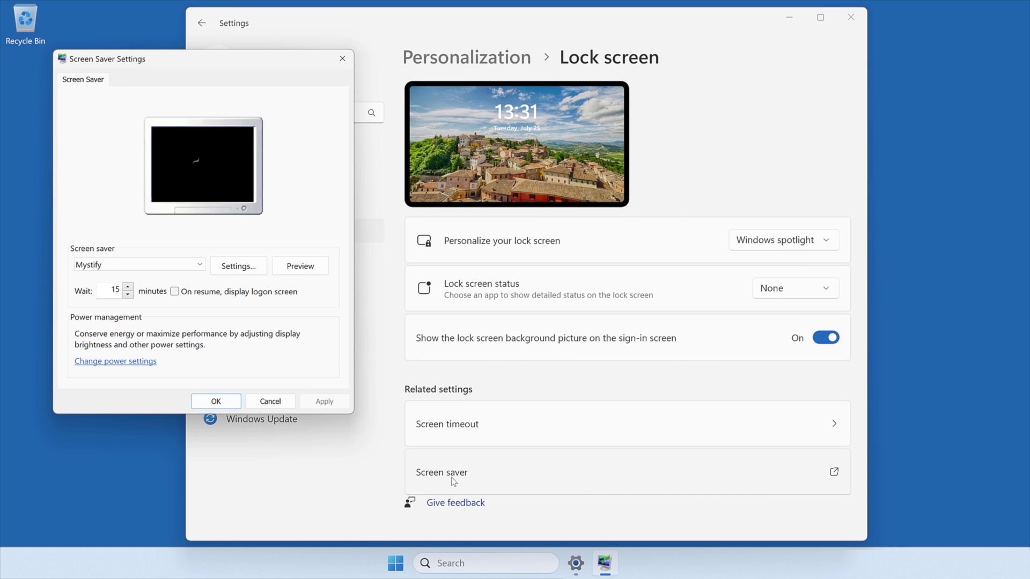
pyautogui.click(198, 265)
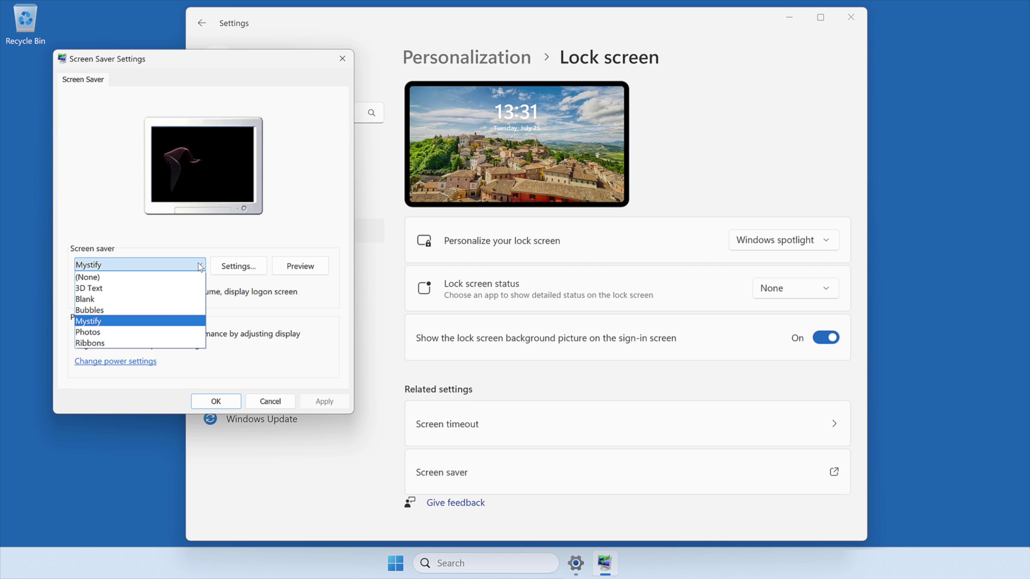
pyautogui.click(193, 276)
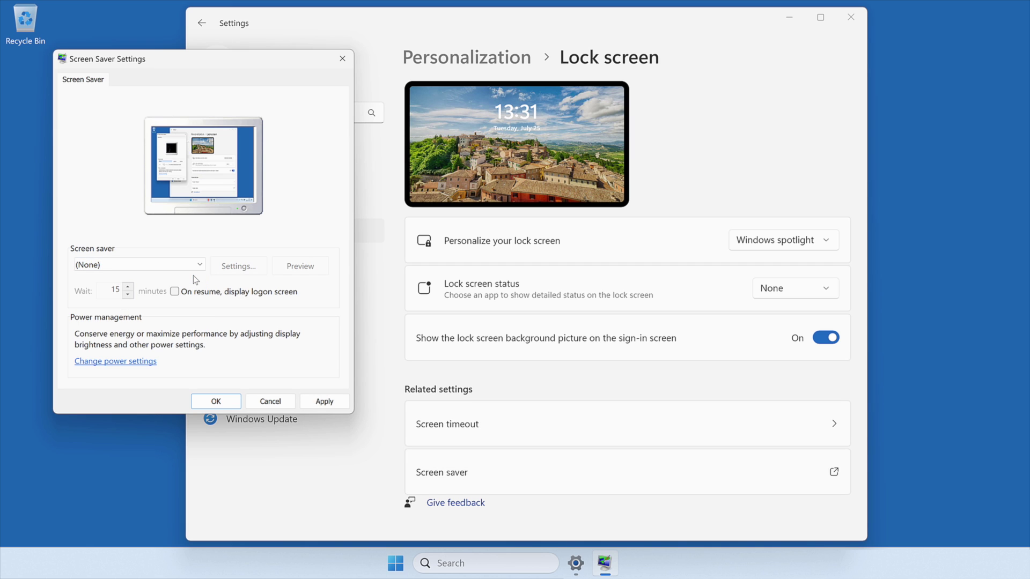
pyautogui.click(310, 408)
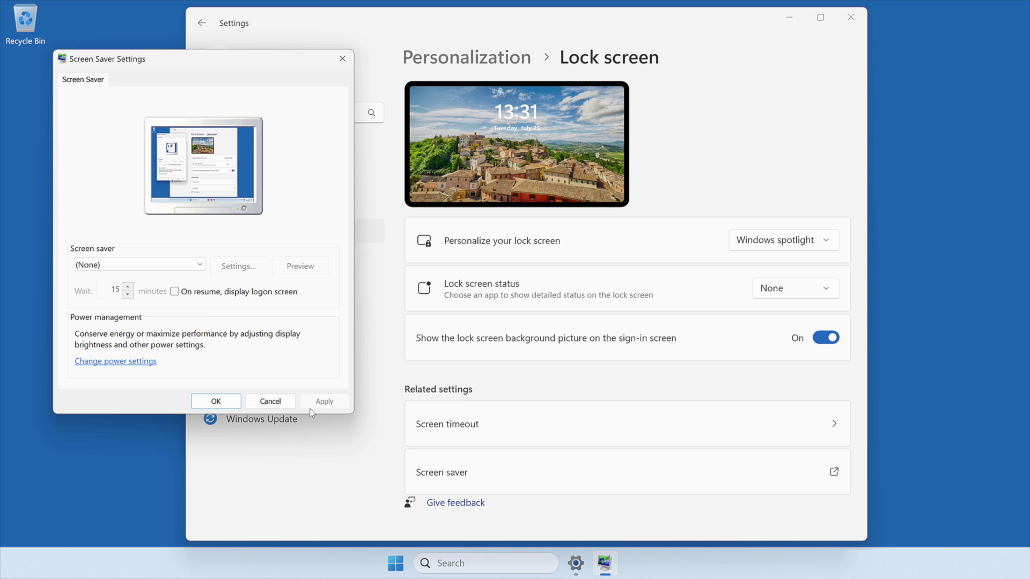